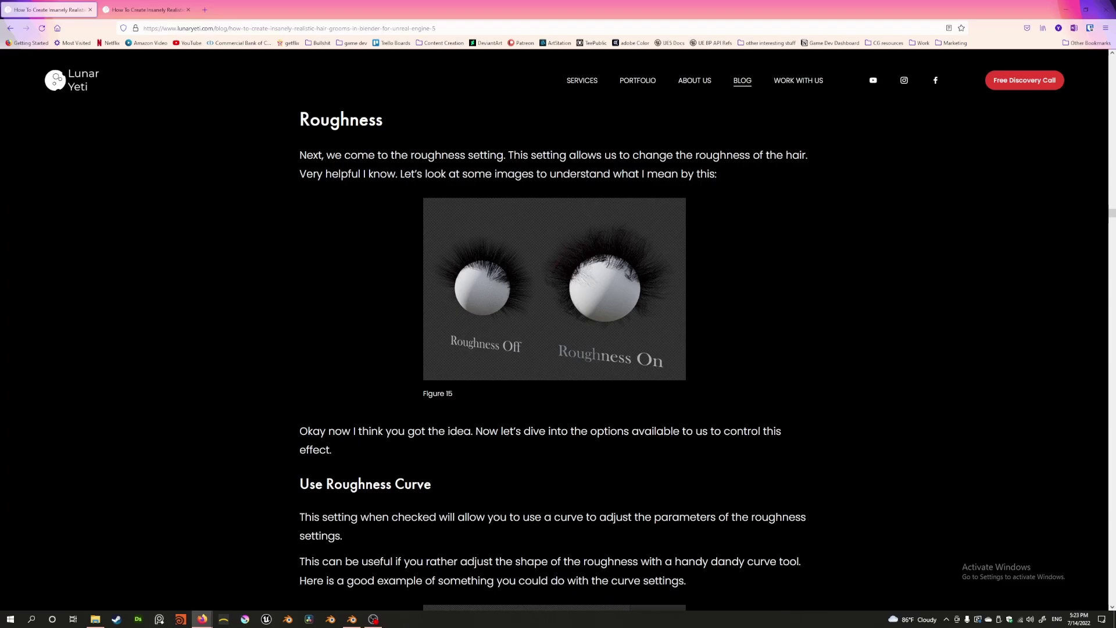
Highlight the Roughness heading text twice, clearing the highlight each time.
{"action": "left_click_drag", "start_coordinate": [385, 120], "coordinate": [294, 122]}
{"action": "left_click", "coordinate": [358, 147]}
{"action": "left_click_drag", "start_coordinate": [299, 120], "coordinate": [386, 130]}
{"action": "left_click", "coordinate": [369, 139]}
Switch to the head sculpt scene and orbit to a three-quarter view of the head.
{"action": "mouse_move", "coordinate": [355, 611]}
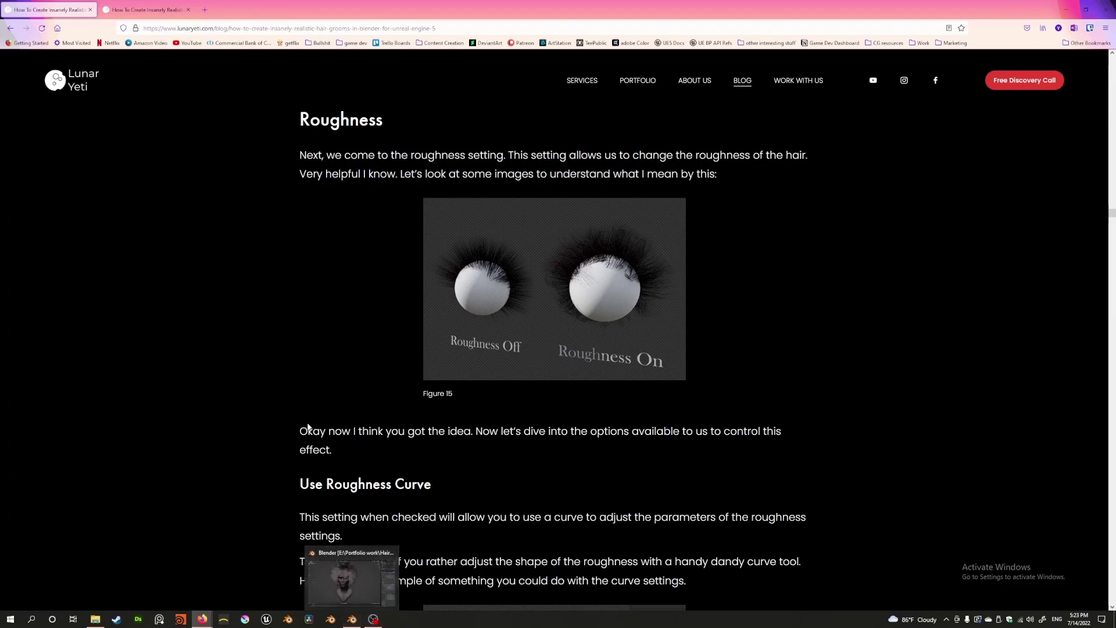
{"action": "left_click", "coordinate": [353, 620]}
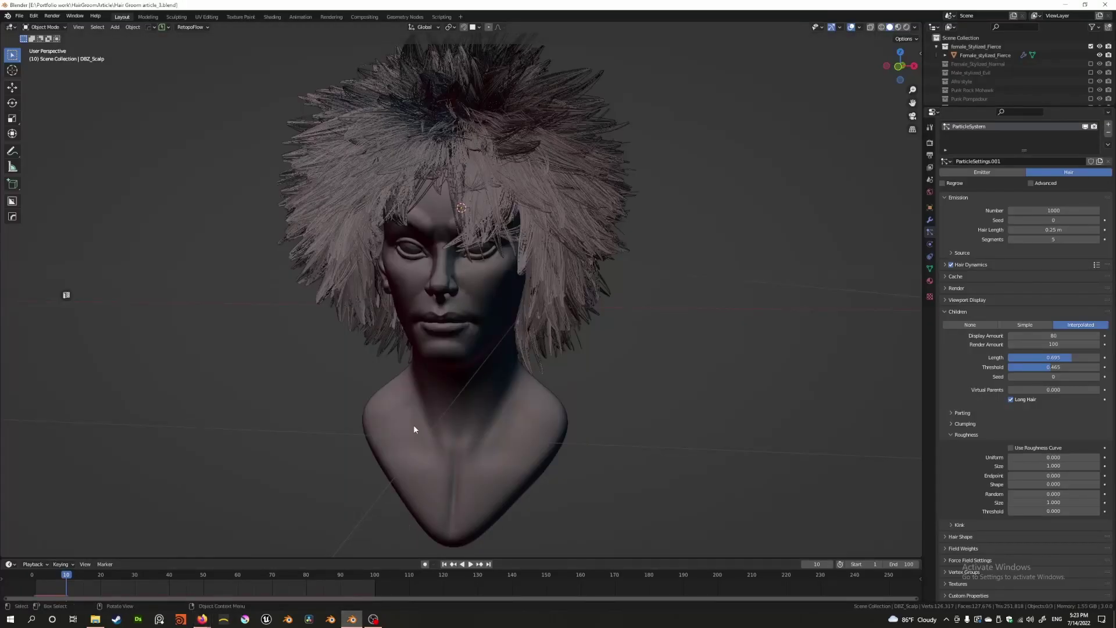
{"action": "scroll", "coordinate": [414, 429], "scroll_direction": "down", "scroll_amount": 2}
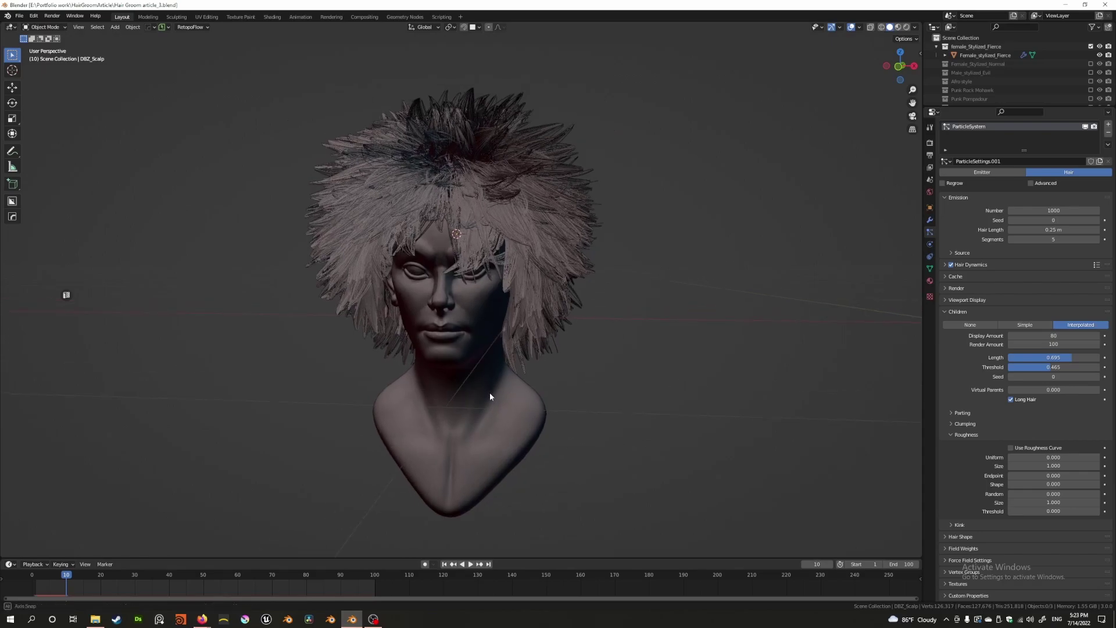
{"action": "middle_click_drag", "start_coordinate": [490, 392], "coordinate": [467, 382]}
{"action": "middle_click_drag", "start_coordinate": [509, 350], "coordinate": [467, 344]}
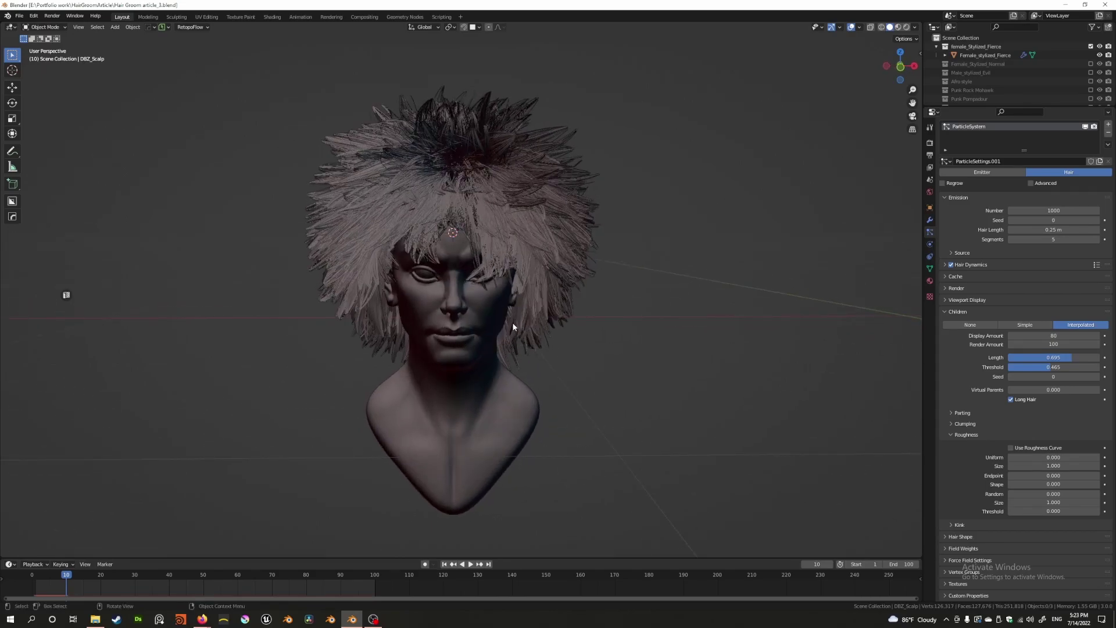
Select the DBZ_Scalp object and orbit the head a little further.
{"action": "left_click", "coordinate": [483, 220]}
{"action": "middle_click_drag", "start_coordinate": [629, 278], "coordinate": [647, 315]}
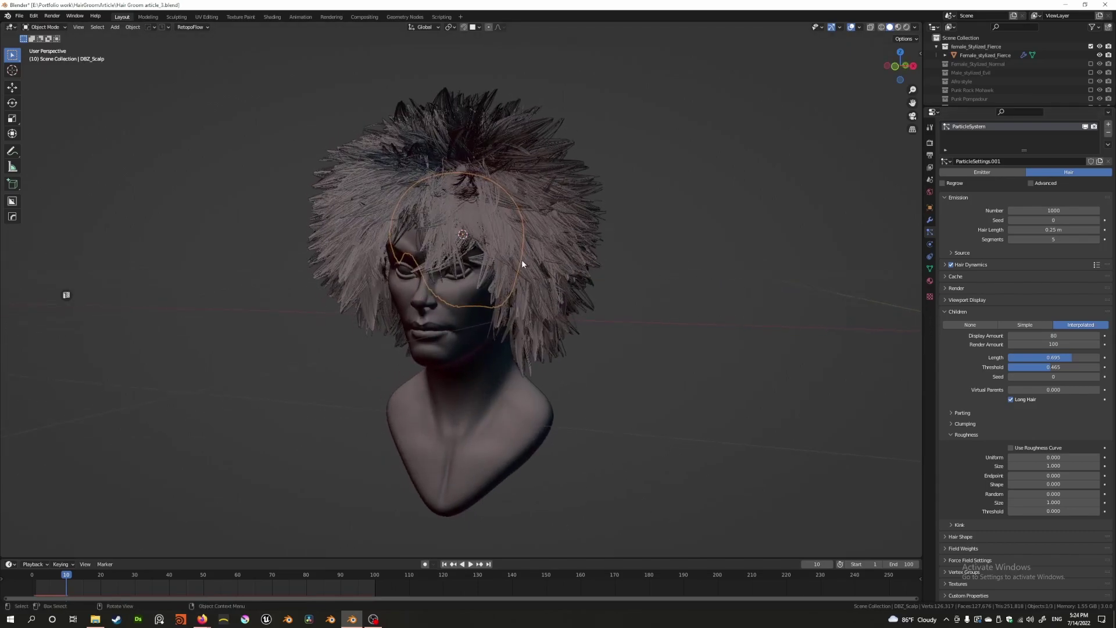
{"action": "middle_click_drag", "start_coordinate": [451, 189], "coordinate": [715, 275]}
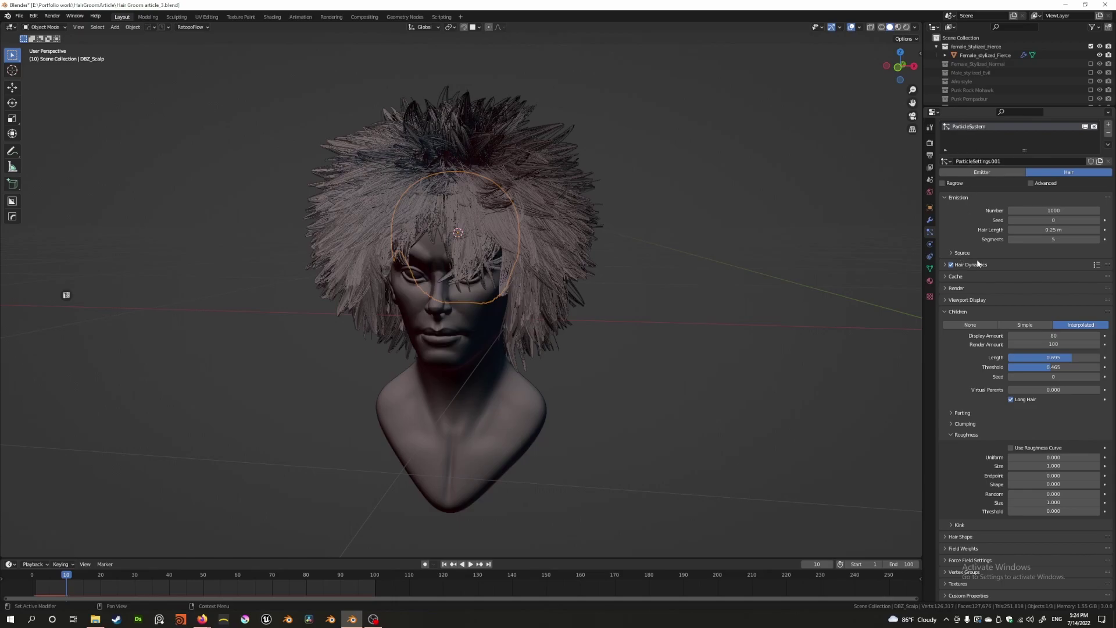
Collapse and re-expand the Children settings, then orbit around the head to inspect the 80-child hair.
{"action": "left_click", "coordinate": [943, 311]}
{"action": "left_click", "coordinate": [943, 327]}
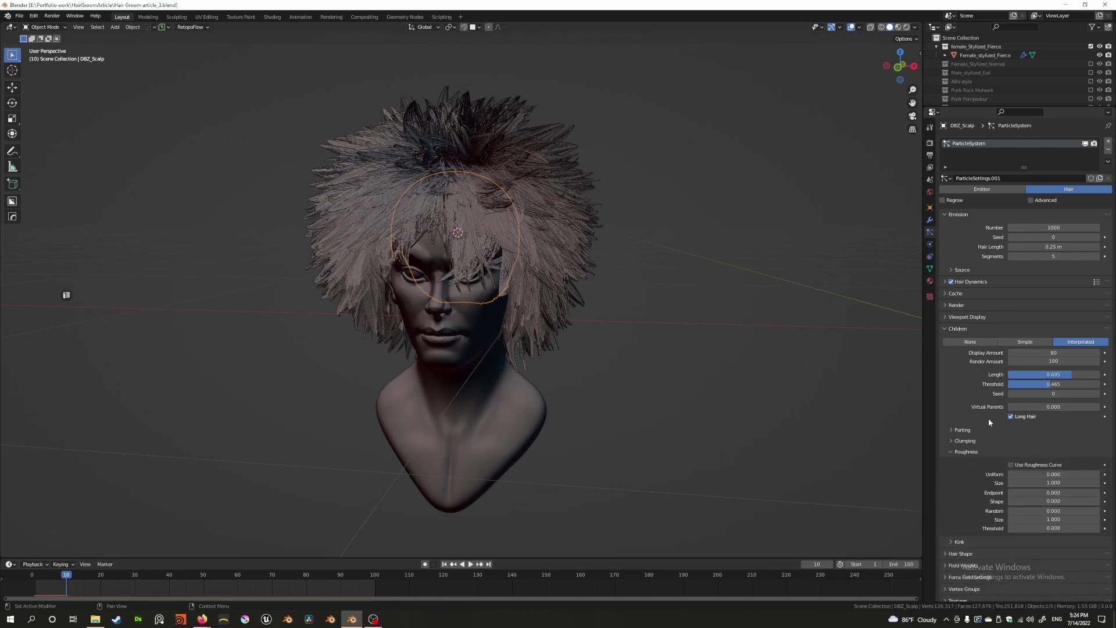
{"action": "scroll", "coordinate": [961, 445], "scroll_direction": "down", "scroll_amount": 1}
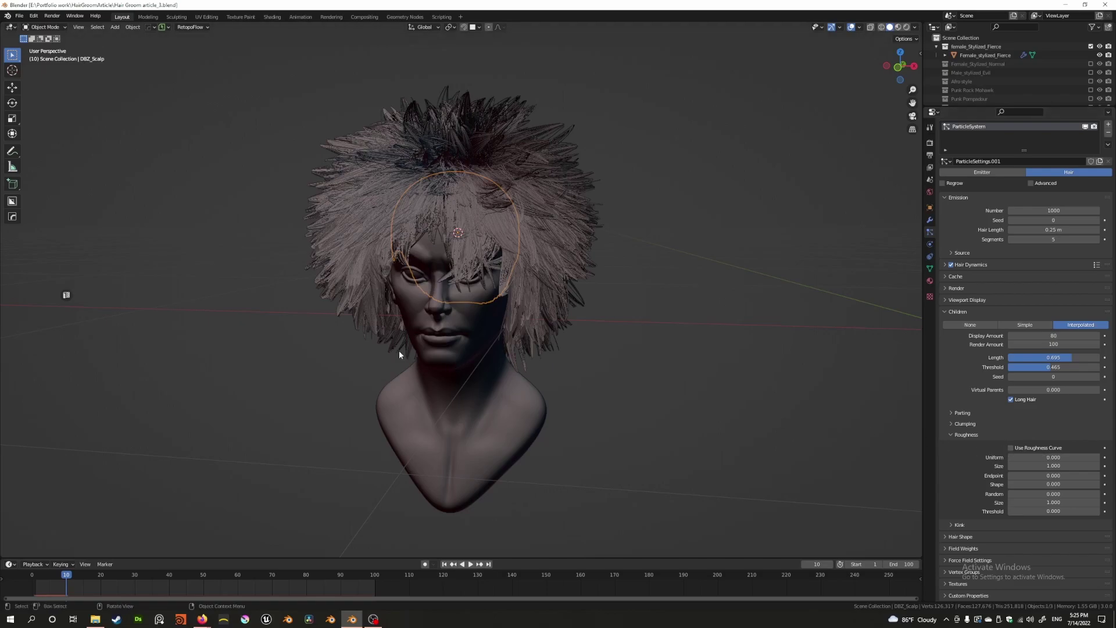
{"action": "middle_click_drag", "start_coordinate": [399, 354], "coordinate": [570, 333]}
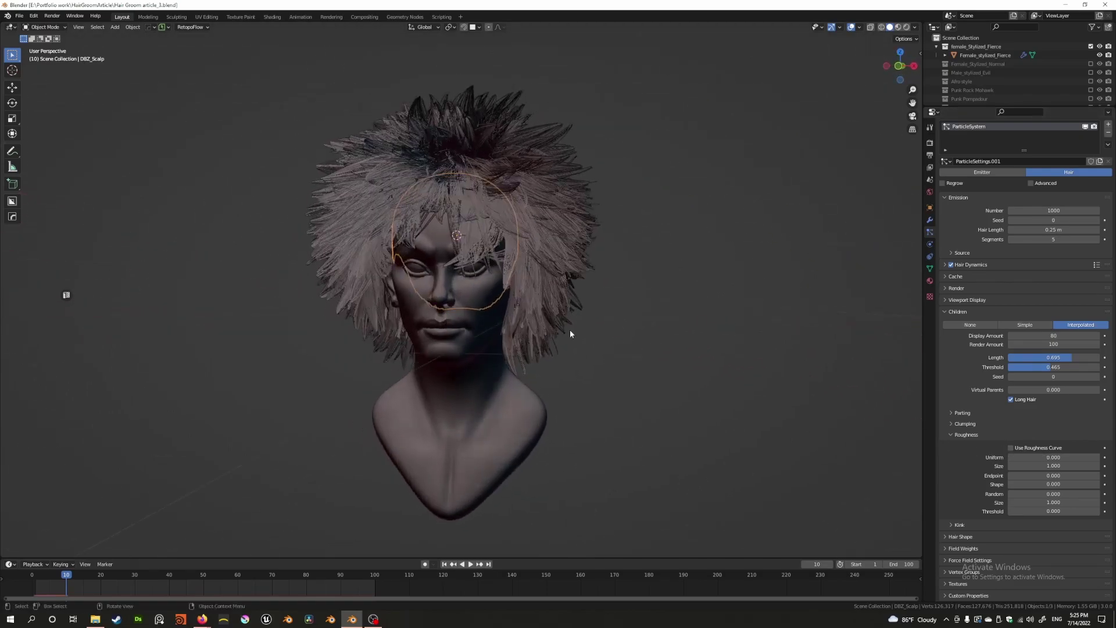
Lower the child Display Amount to 5 and orbit the head to inspect the sparser strands.
{"action": "left_click", "coordinate": [1033, 336]}
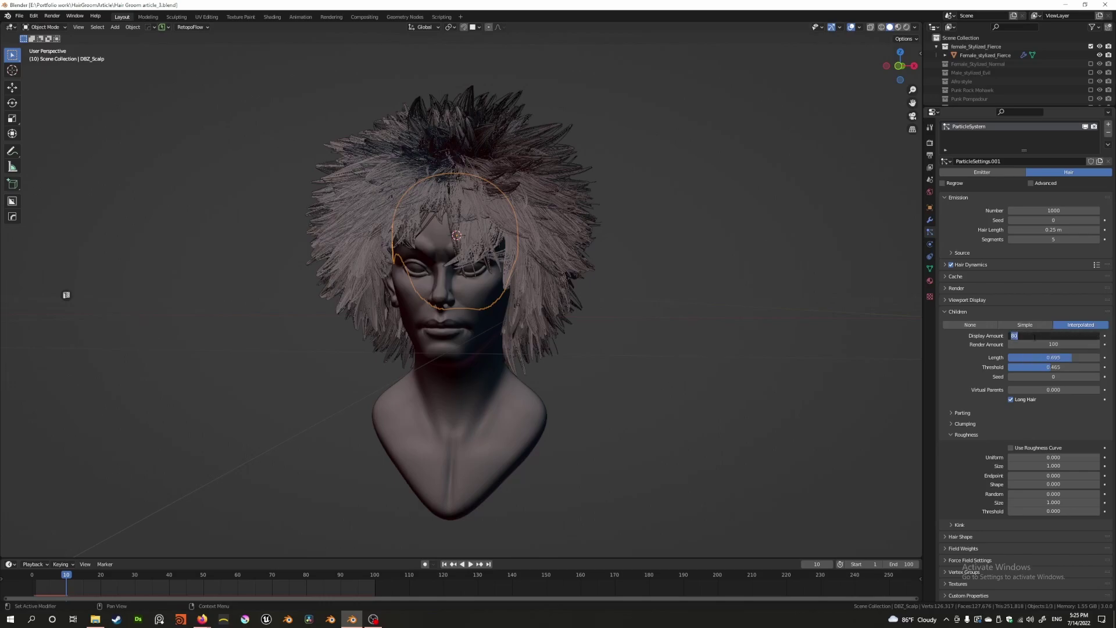
{"action": "type", "text": "5"}
{"action": "key", "text": "Return"}
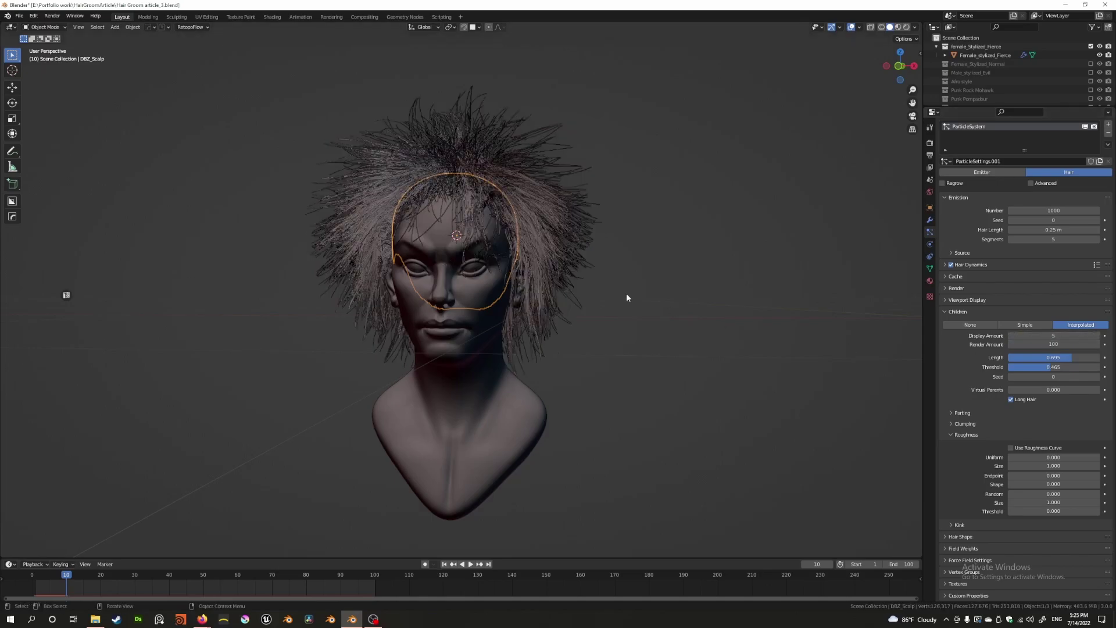
{"action": "middle_click_drag", "start_coordinate": [585, 268], "coordinate": [533, 281]}
{"action": "scroll", "coordinate": [444, 268], "scroll_direction": "up", "scroll_amount": 4}
{"action": "scroll", "coordinate": [445, 269], "scroll_direction": "down", "scroll_amount": 3}
{"action": "middle_click_drag", "start_coordinate": [448, 269], "coordinate": [511, 251]}
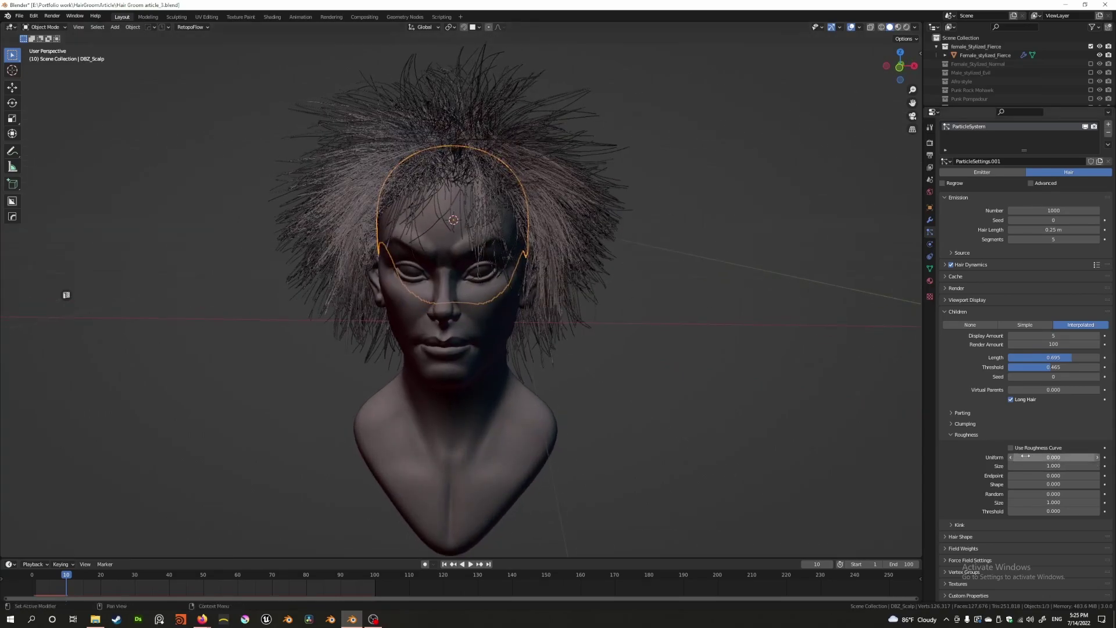
{"action": "middle_click_drag", "start_coordinate": [660, 309], "coordinate": [780, 337]}
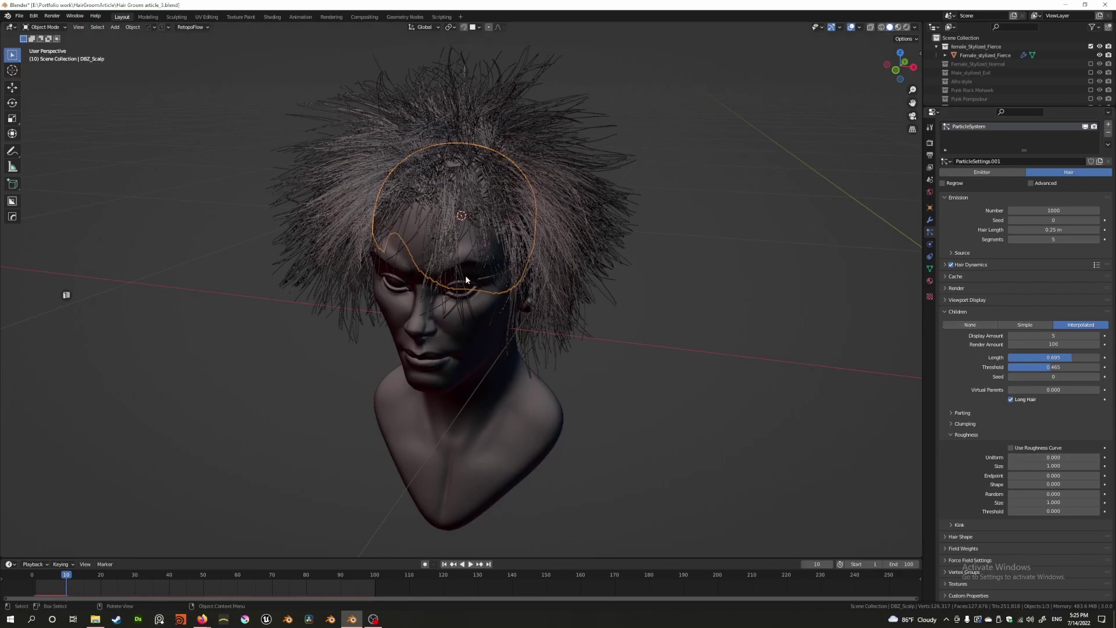
{"action": "middle_click_drag", "start_coordinate": [466, 279], "coordinate": [481, 290]}
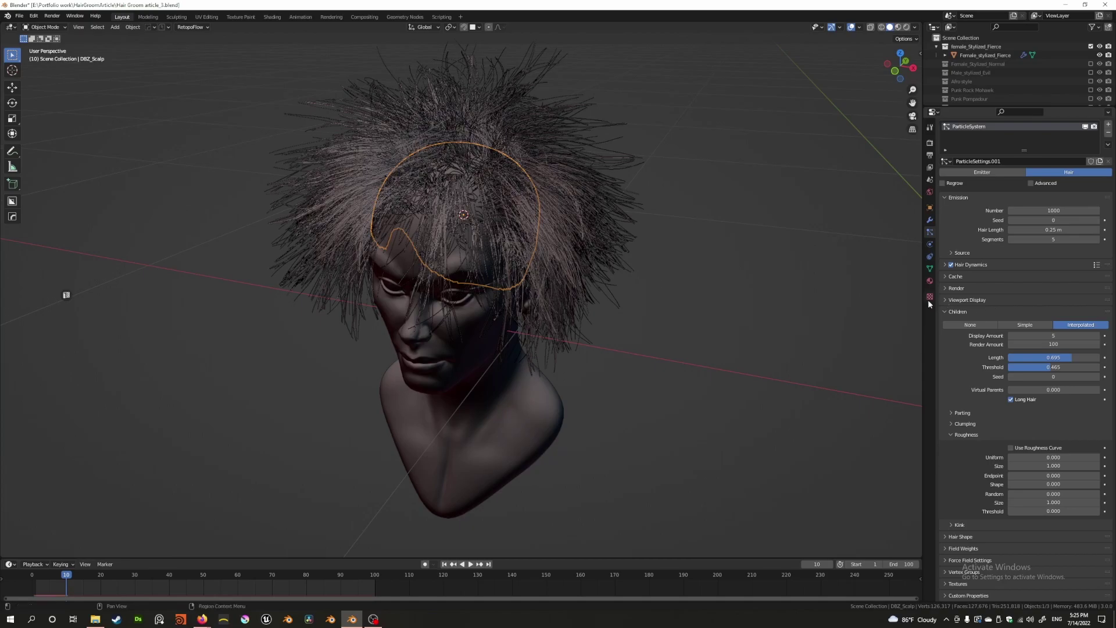
{"action": "left_click", "coordinate": [946, 300]}
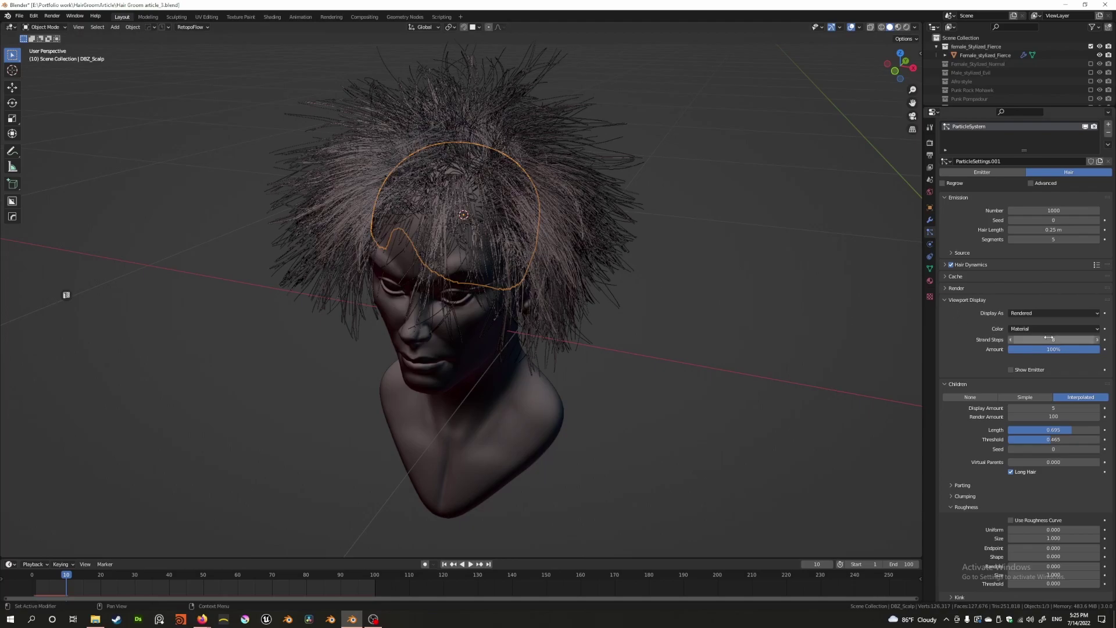
{"action": "left_click", "coordinate": [946, 298]}
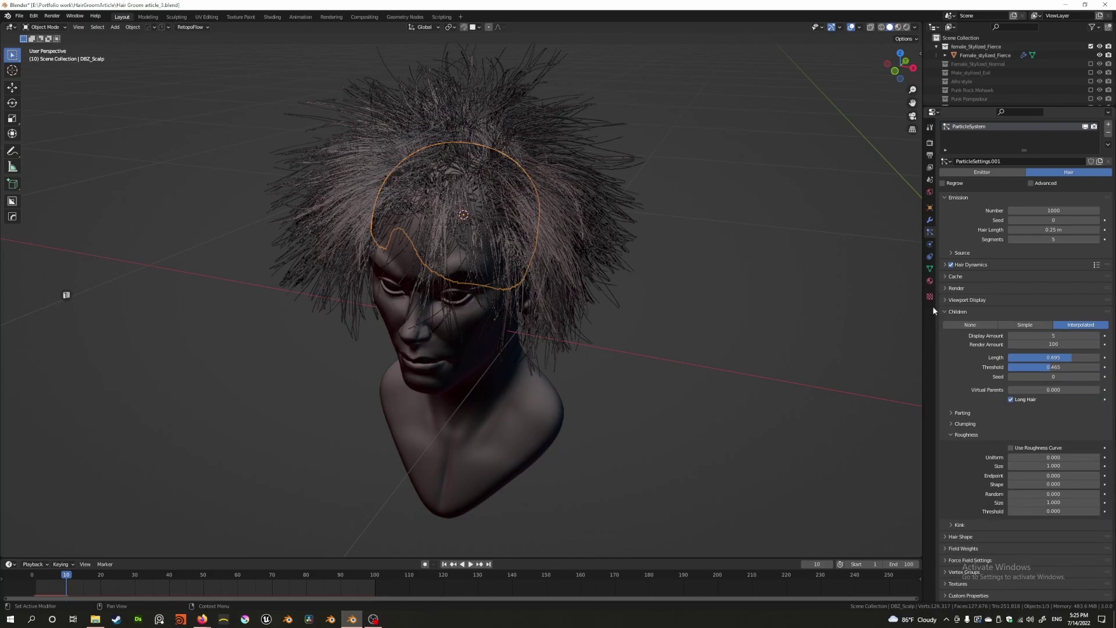
{"action": "middle_click_drag", "start_coordinate": [467, 250], "coordinate": [495, 254]}
Orbit around the head from above and deselect the scalp object.
{"action": "scroll", "coordinate": [487, 257], "scroll_direction": "up", "scroll_amount": 3}
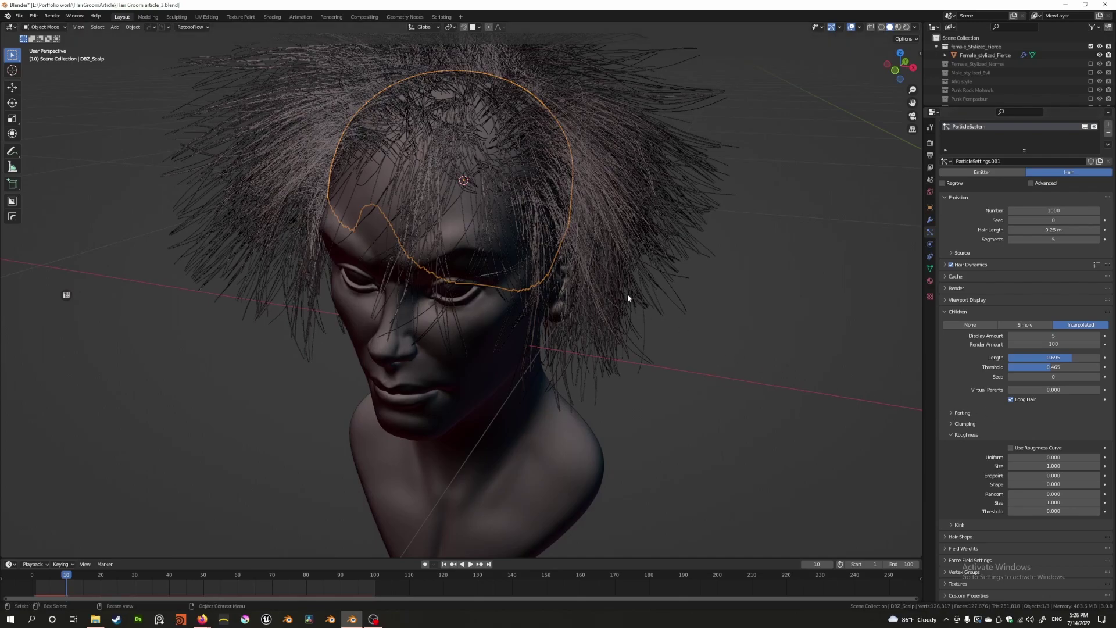
{"action": "middle_click_drag", "start_coordinate": [614, 273], "coordinate": [628, 331]}
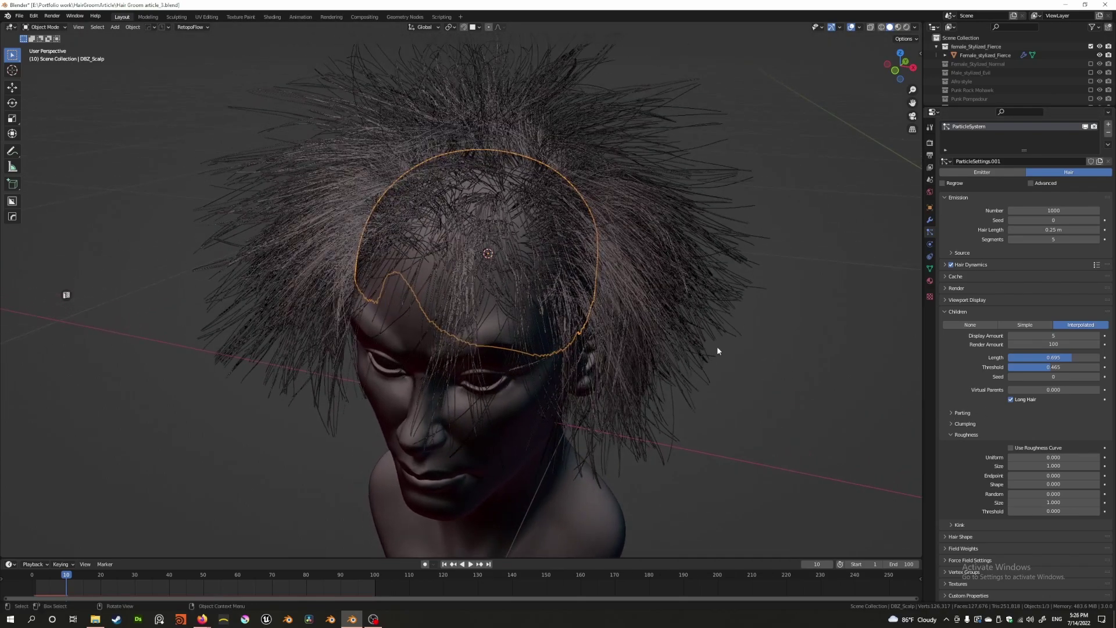
{"action": "middle_click_drag", "start_coordinate": [651, 368], "coordinate": [708, 385]}
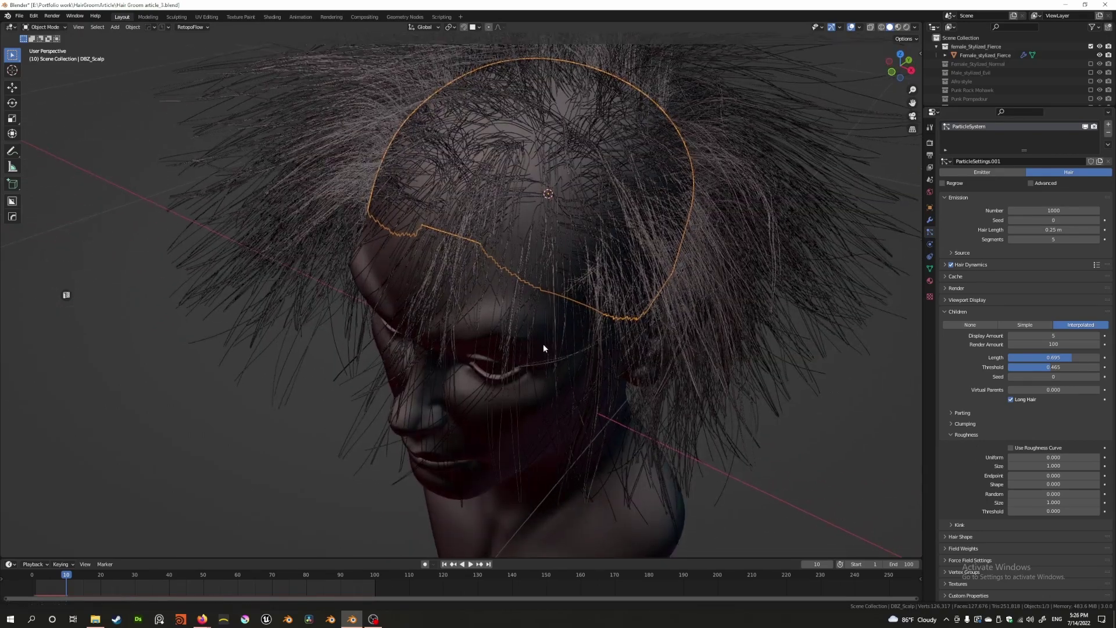
{"action": "middle_click_drag", "start_coordinate": [543, 347], "coordinate": [676, 350]}
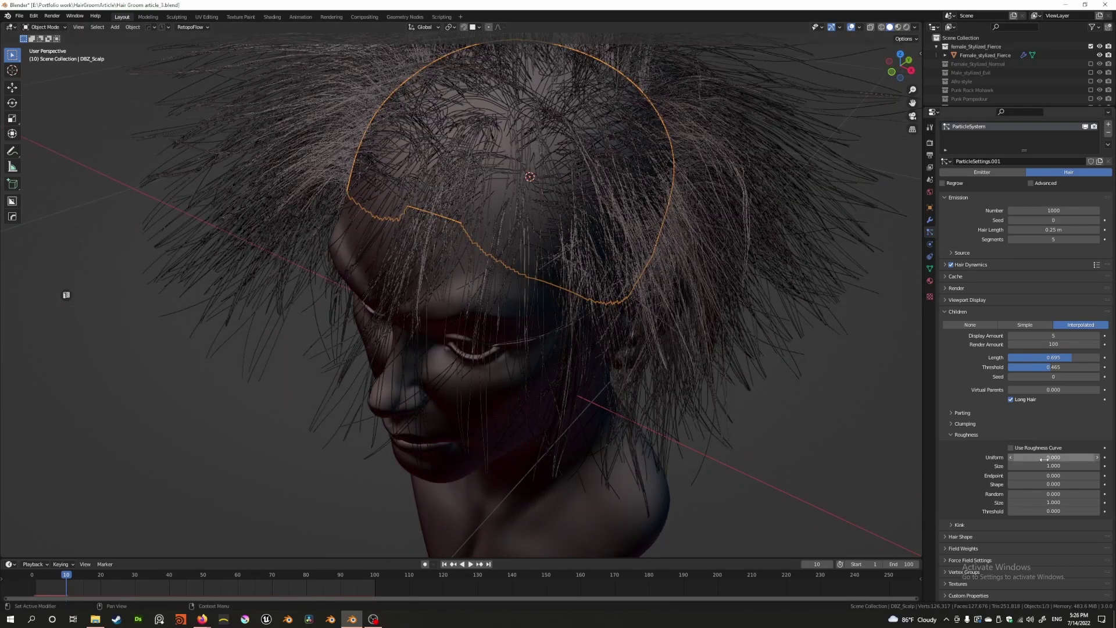
{"action": "middle_click_drag", "start_coordinate": [614, 372], "coordinate": [803, 371]}
{"action": "left_click", "coordinate": [814, 372]}
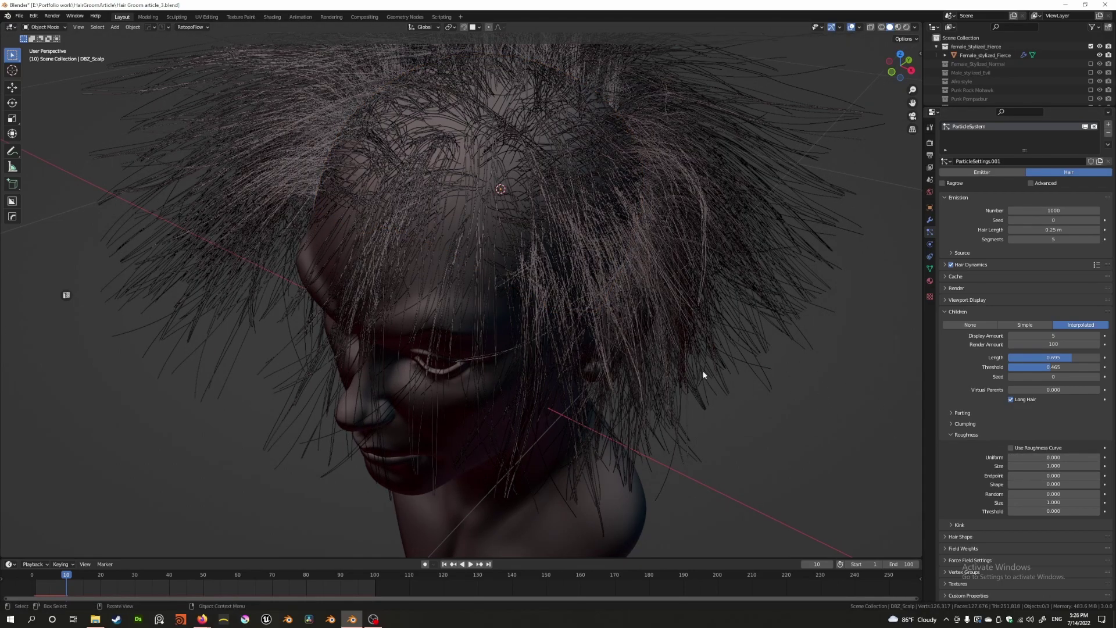
{"action": "middle_click_drag", "start_coordinate": [692, 359], "coordinate": [744, 367]}
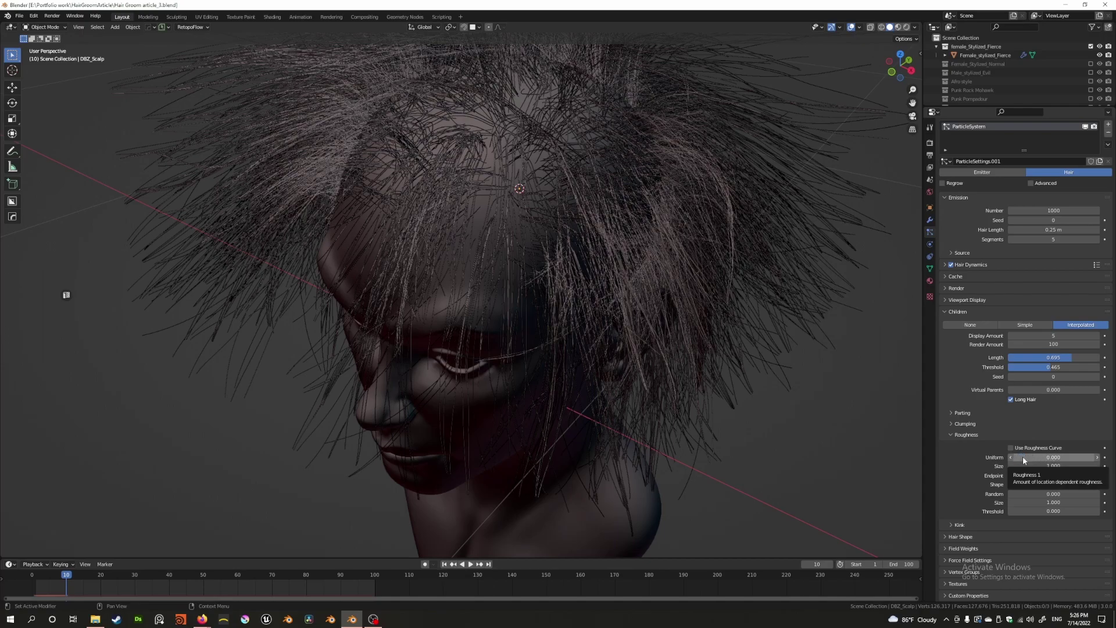
Try Uniform roughness around 0.199–0.211, then lower it to about 0.05.
{"action": "left_click_drag", "start_coordinate": [1023, 458], "coordinate": [1087, 458]}
{"action": "scroll", "coordinate": [497, 332], "scroll_direction": "down", "scroll_amount": 5}
{"action": "middle_click_drag", "start_coordinate": [497, 331], "coordinate": [542, 313]}
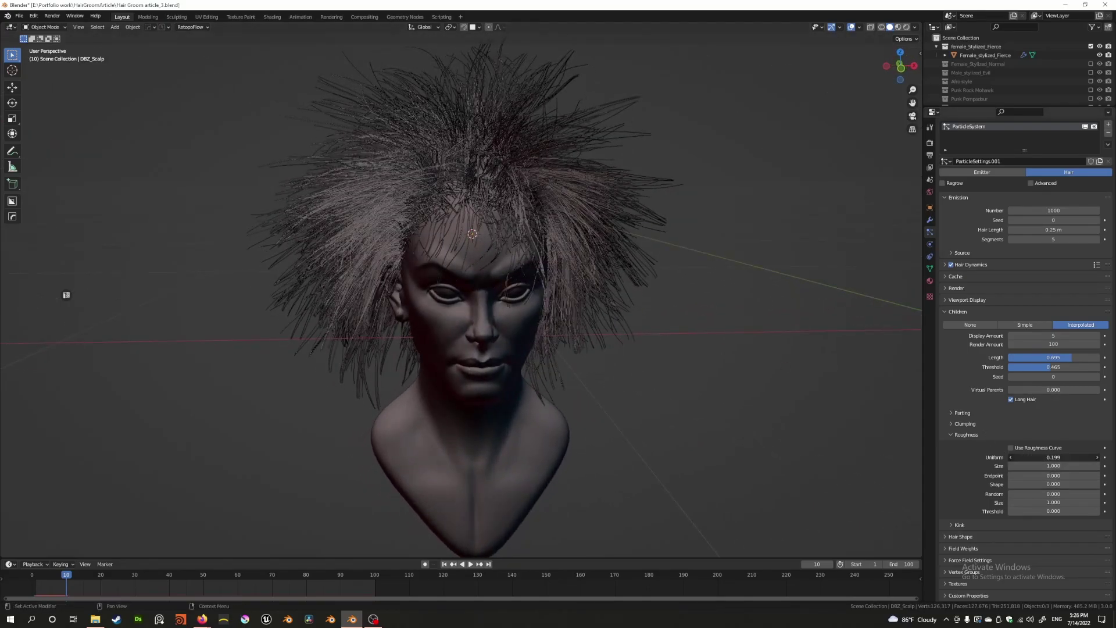
{"action": "left_click_drag", "start_coordinate": [1053, 457], "coordinate": [1066, 456]}
{"action": "middle_click_drag", "start_coordinate": [708, 355], "coordinate": [587, 329]}
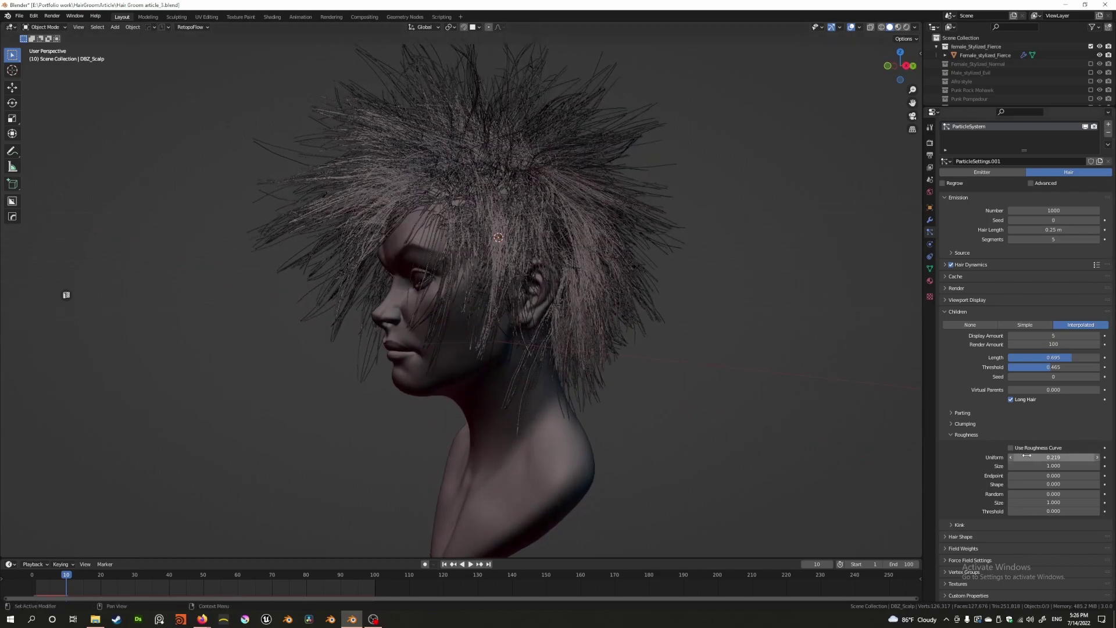
{"action": "mouse_move", "coordinate": [1054, 457]}
{"action": "left_mouse_down"}
{"action": "mouse_move", "coordinate": [1015, 457]}
{"action": "mouse_move", "coordinate": [1036, 457]}
{"action": "left_mouse_up"}
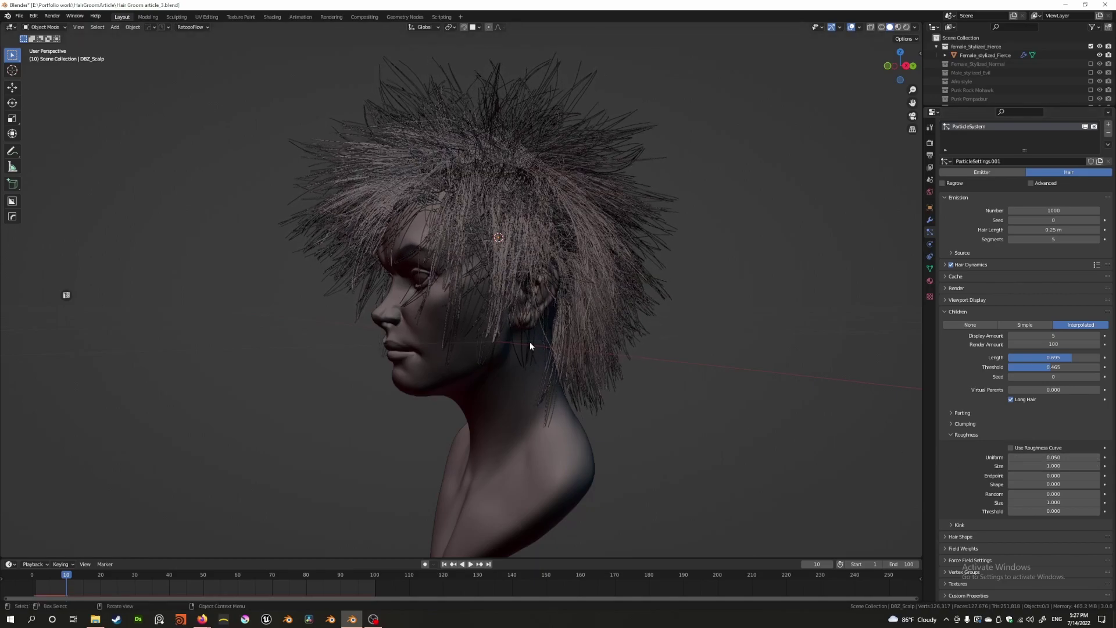
{"action": "middle_click_drag", "start_coordinate": [528, 346], "coordinate": [495, 346]}
{"action": "scroll", "coordinate": [496, 346], "scroll_direction": "up", "scroll_amount": 3}
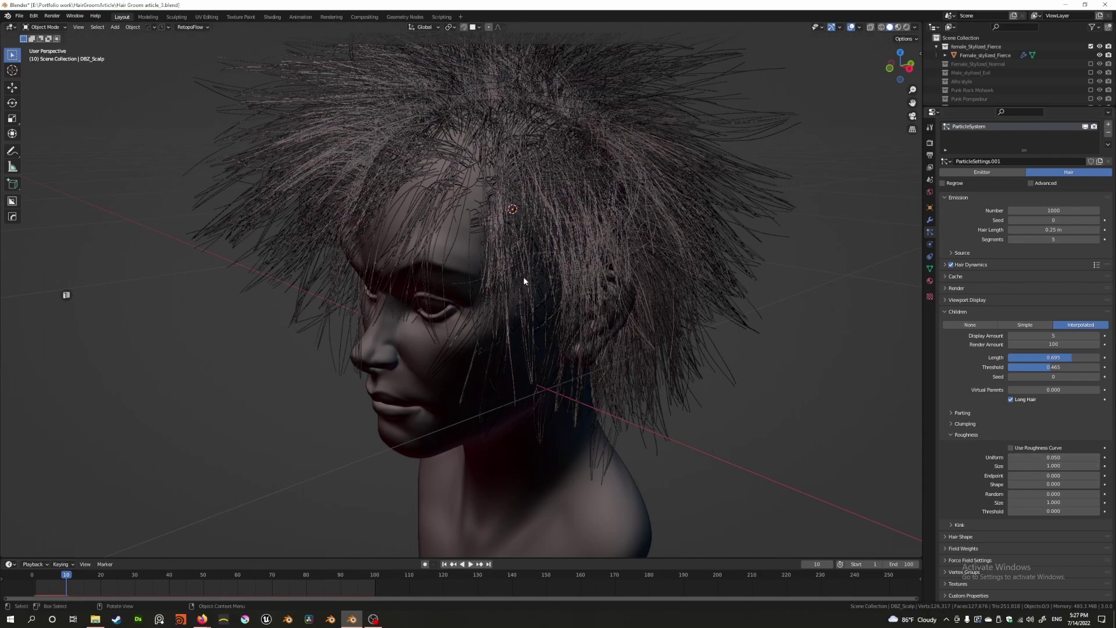
{"action": "middle_click_drag", "start_coordinate": [442, 249], "coordinate": [554, 300]}
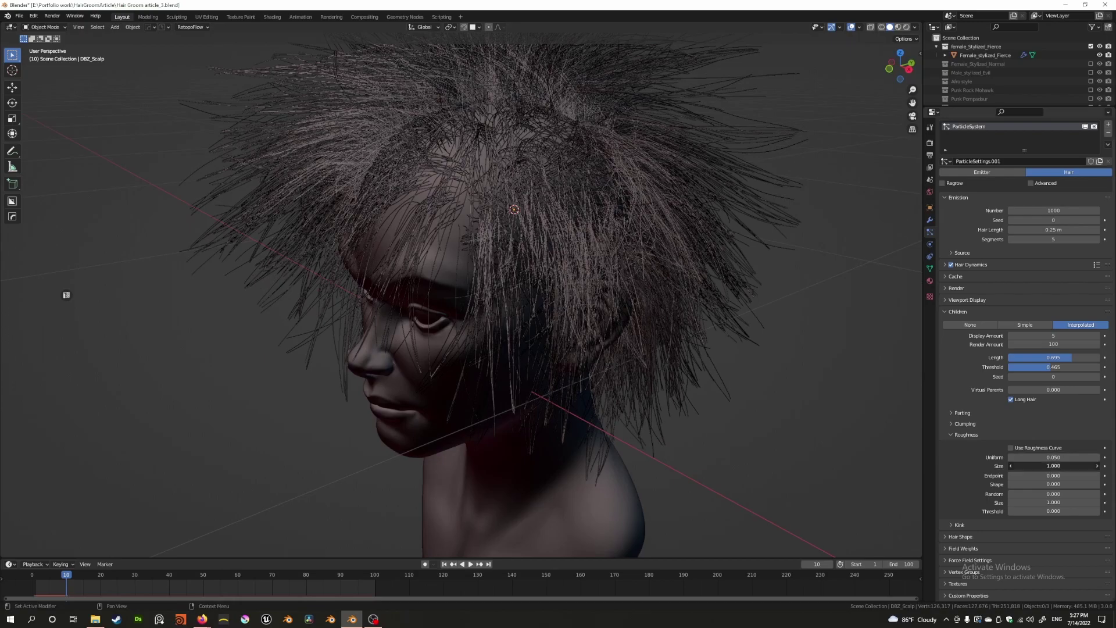
Lower the Uniform roughness Size to 0.745 and inspect the face and scalp.
{"action": "left_click", "coordinate": [1079, 466]}
{"action": "left_click_drag", "start_coordinate": [1079, 467], "coordinate": [1005, 465]}
{"action": "middle_click_drag", "start_coordinate": [916, 435], "coordinate": [564, 347]}
{"action": "scroll", "coordinate": [644, 385], "scroll_direction": "up", "scroll_amount": 2}
{"action": "scroll", "coordinate": [552, 360], "scroll_direction": "up", "scroll_amount": 3}
{"action": "scroll", "coordinate": [648, 343], "scroll_direction": "down", "scroll_amount": 2}
{"action": "scroll", "coordinate": [549, 351], "scroll_direction": "up", "scroll_amount": 2}
{"action": "middle_click_drag", "start_coordinate": [466, 333], "coordinate": [493, 380]}
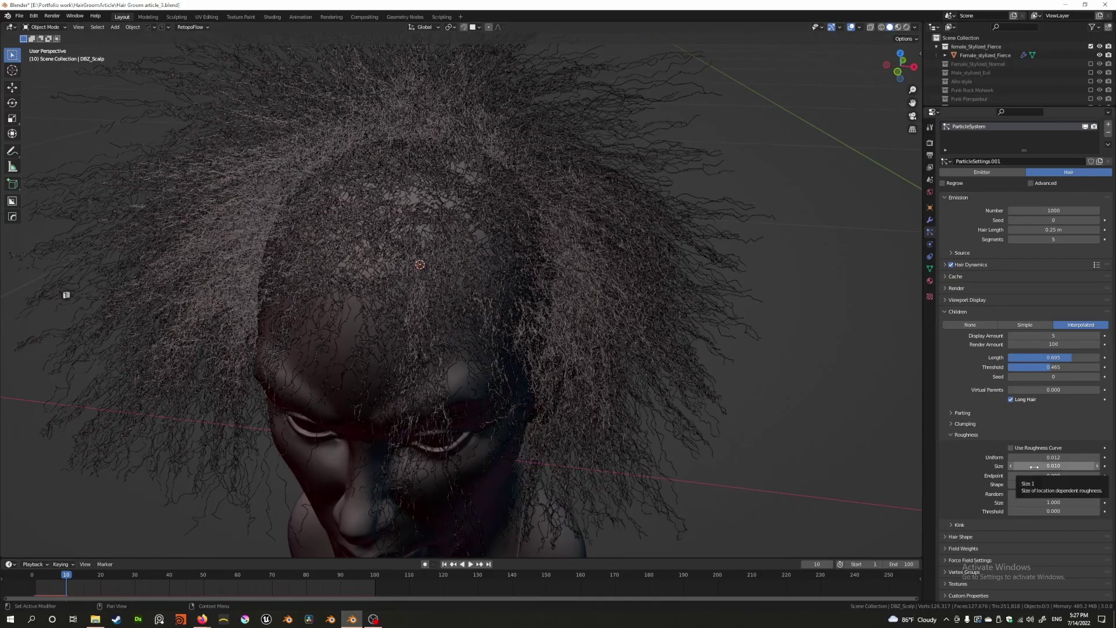
{"action": "middle_click_drag", "start_coordinate": [580, 356], "coordinate": [562, 321]}
{"action": "middle_click_drag", "start_coordinate": [477, 347], "coordinate": [349, 366]}
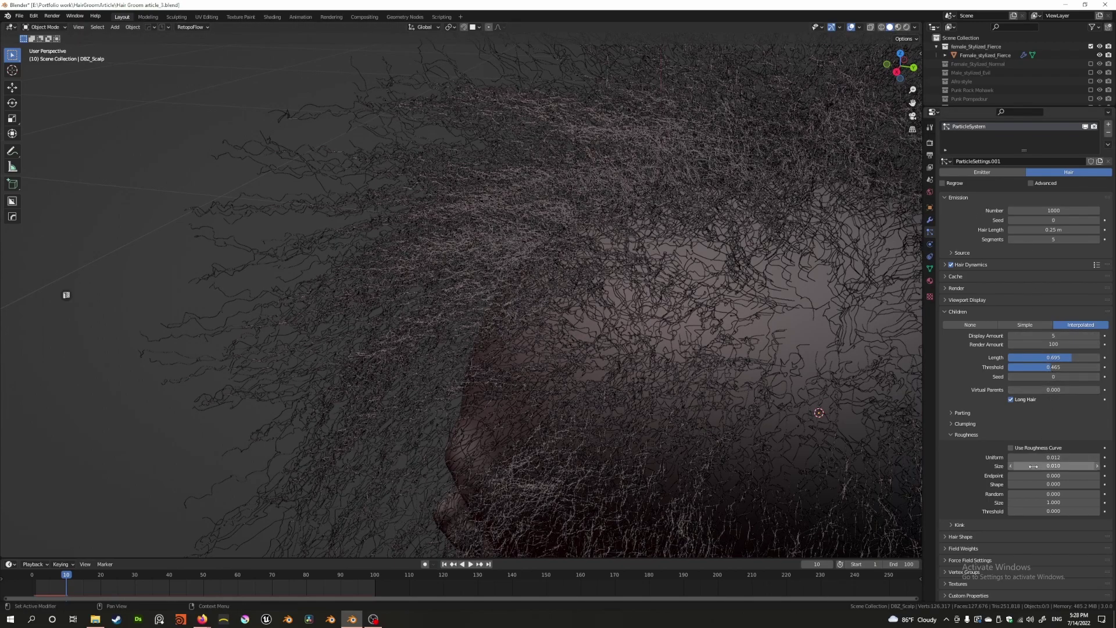
Fine-tune the Uniform Size around 0.040, checking the kinks from side and top views.
{"action": "left_click_drag", "start_coordinate": [1053, 465], "coordinate": [1087, 466]}
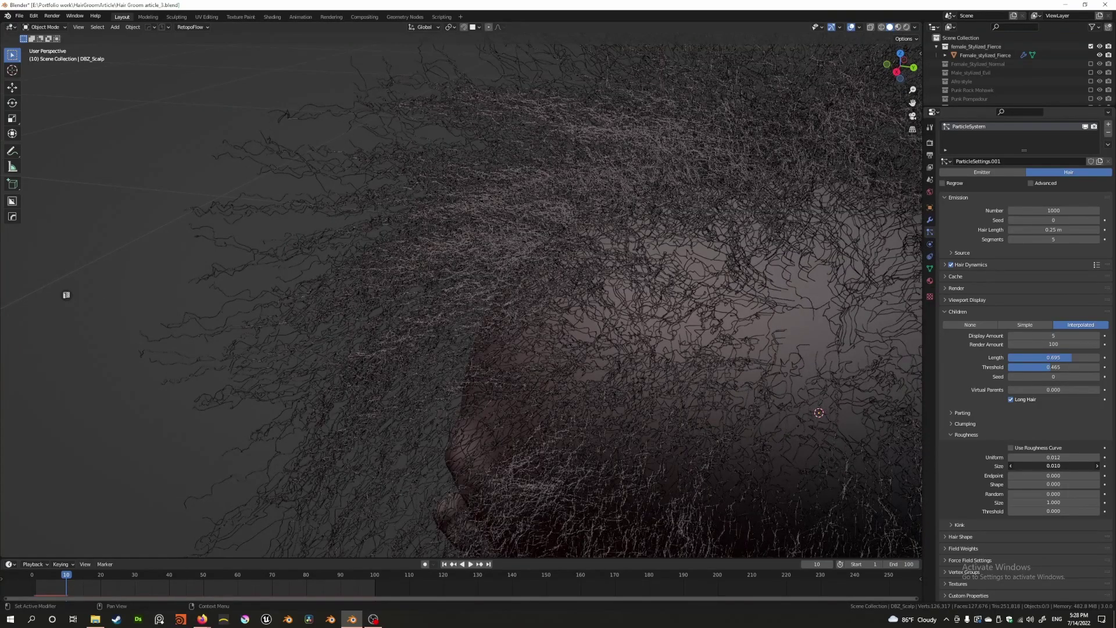
{"action": "middle_click_drag", "start_coordinate": [384, 286], "coordinate": [410, 264]}
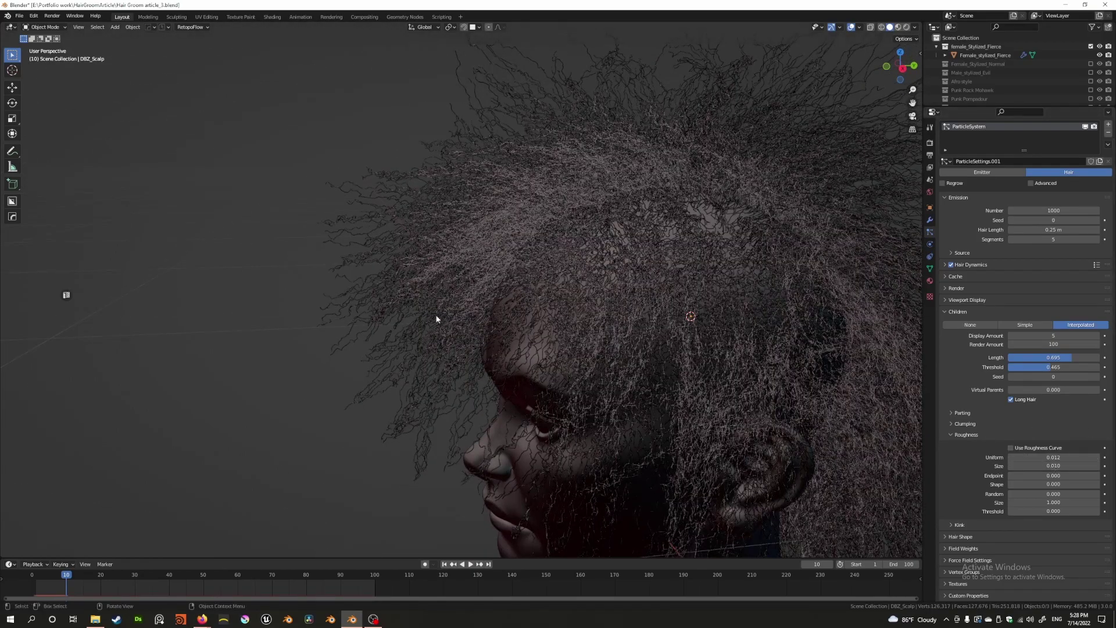
{"action": "mouse_move", "coordinate": [423, 312]}
{"action": "middle_mouse_down"}
{"action": "mouse_move", "coordinate": [428, 294]}
{"action": "mouse_move", "coordinate": [411, 314]}
{"action": "mouse_move", "coordinate": [431, 304]}
{"action": "mouse_move", "coordinate": [408, 315]}
{"action": "middle_mouse_up"}
{"action": "mouse_move", "coordinate": [1053, 466]}
{"action": "left_mouse_down"}
{"action": "mouse_move", "coordinate": [1102, 466]}
{"action": "mouse_move", "coordinate": [1041, 469]}
{"action": "mouse_move", "coordinate": [1070, 469]}
{"action": "left_mouse_up"}
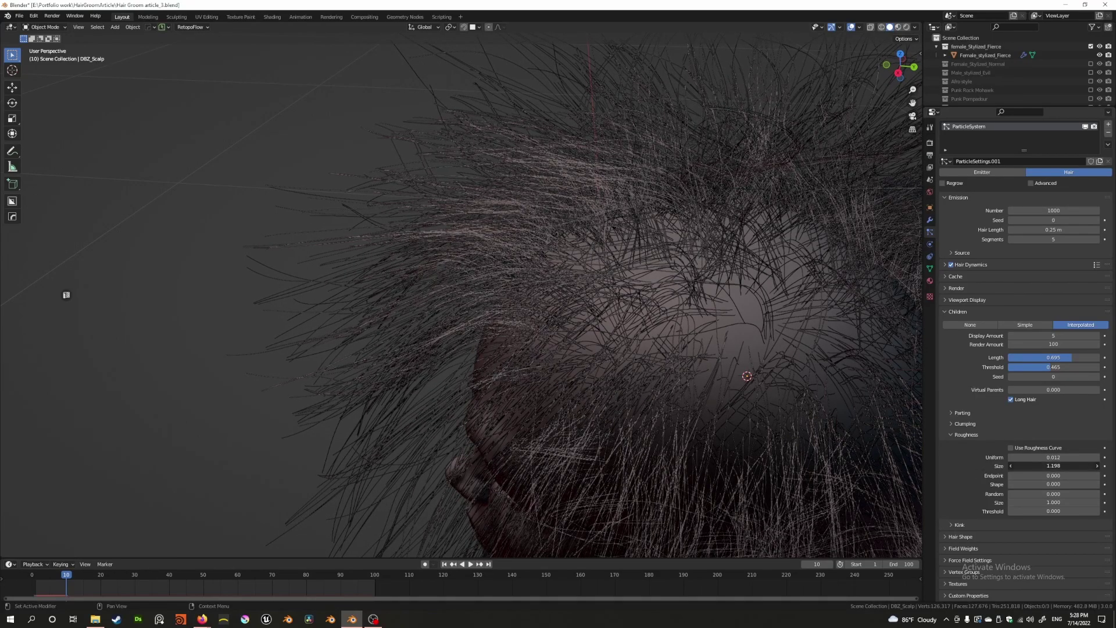
{"action": "left_click_drag", "start_coordinate": [1069, 468], "coordinate": [1050, 466]}
Raise Uniform roughness to 0.355 for an afro look, then remove it.
{"action": "middle_click_drag", "start_coordinate": [336, 386], "coordinate": [381, 363]}
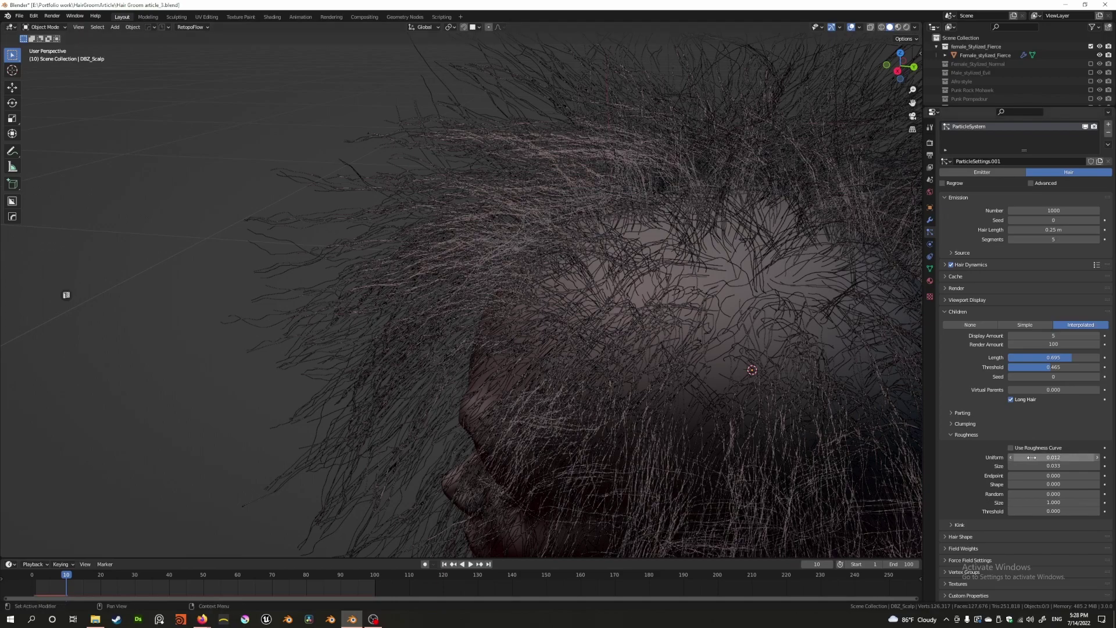
{"action": "left_click_drag", "start_coordinate": [1032, 458], "coordinate": [1111, 457]}
{"action": "scroll", "coordinate": [513, 417], "scroll_direction": "down", "scroll_amount": 8}
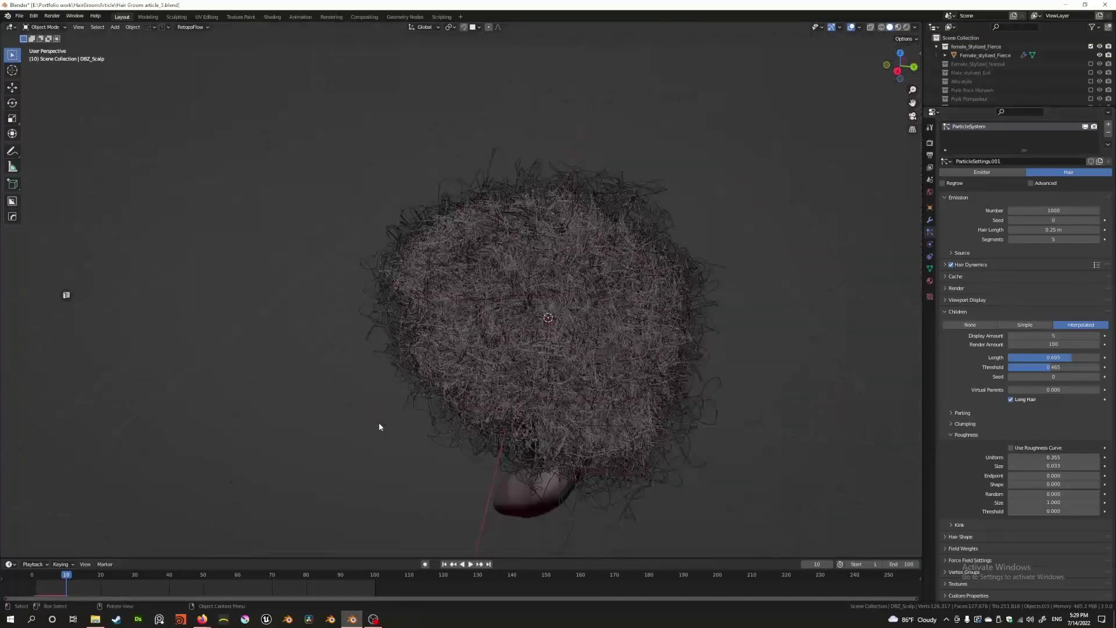
{"action": "middle_click_drag", "start_coordinate": [382, 425], "coordinate": [512, 371]}
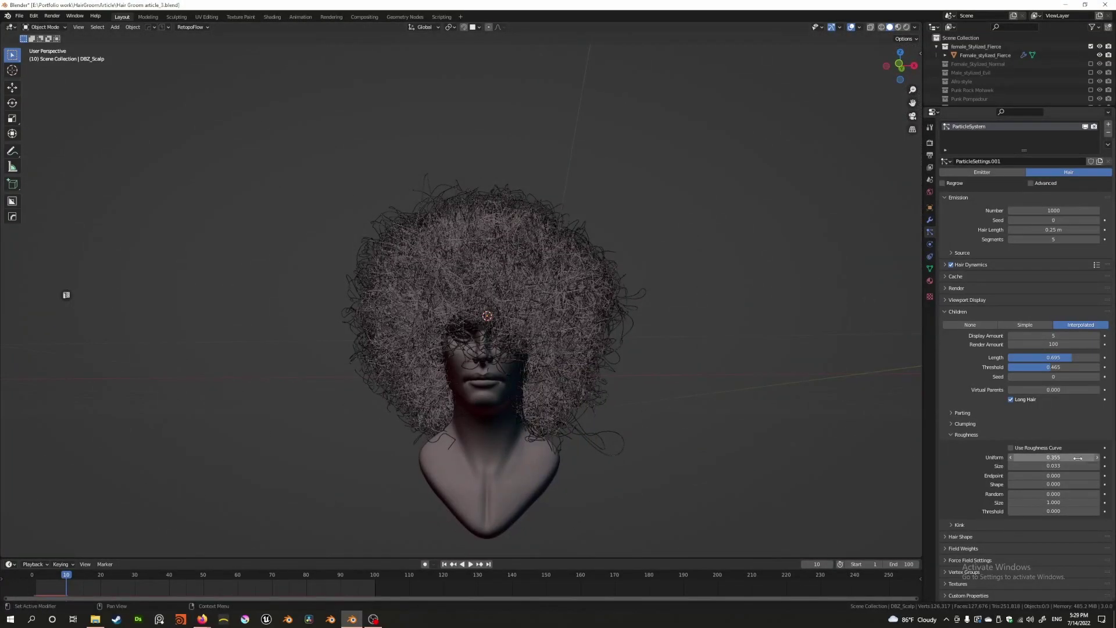
{"action": "left_click_drag", "start_coordinate": [1053, 457], "coordinate": [991, 444]}
Try Uniform roughness values of 0.024 and 0.038, then set it back to 0.000.
{"action": "middle_click_drag", "start_coordinate": [508, 406], "coordinate": [605, 420]}
{"action": "scroll", "coordinate": [604, 419], "scroll_direction": "up", "scroll_amount": 3}
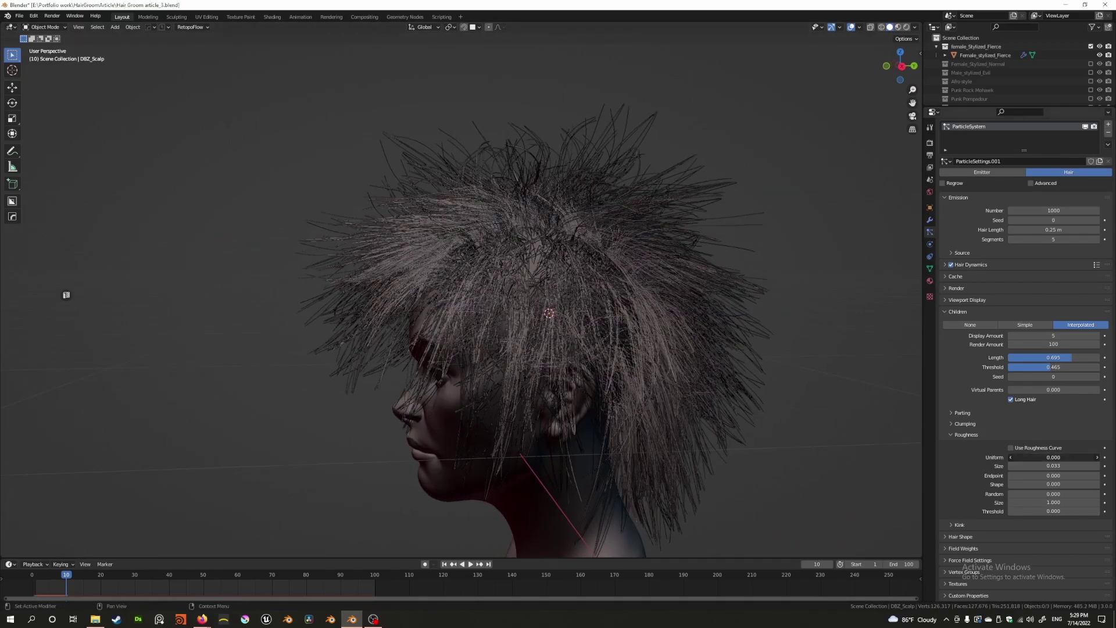
{"action": "left_click_drag", "start_coordinate": [1014, 457], "coordinate": [1019, 460]}
{"action": "scroll", "coordinate": [436, 357], "scroll_direction": "up", "scroll_amount": 5}
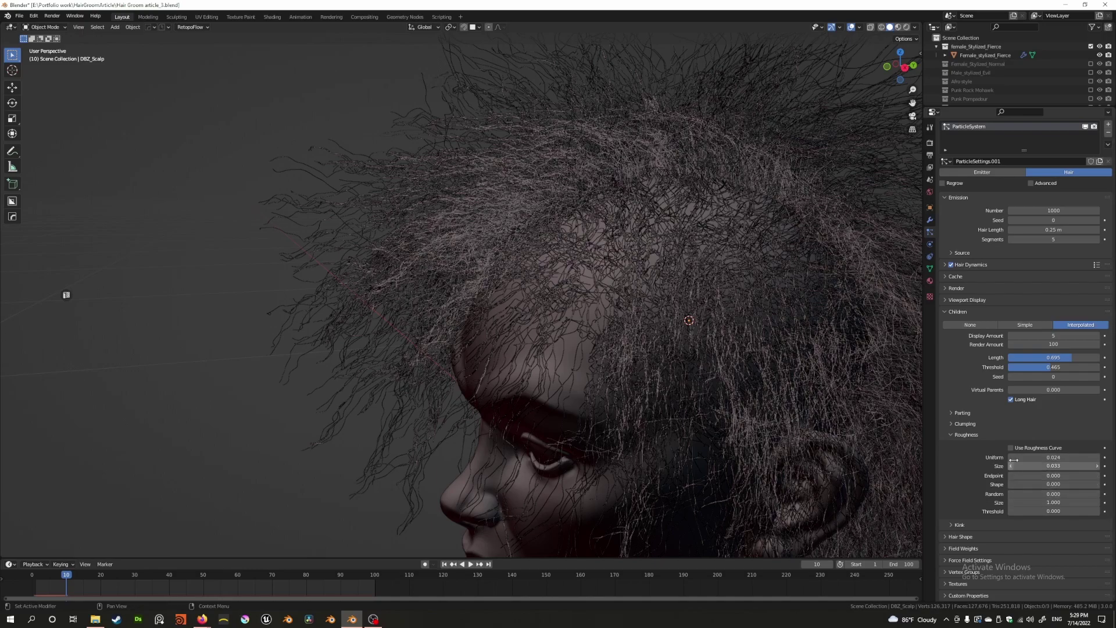
{"action": "scroll", "coordinate": [641, 383], "scroll_direction": "down", "scroll_amount": 1}
{"action": "mouse_move", "coordinate": [587, 351]}
{"action": "middle_mouse_down"}
{"action": "mouse_move", "coordinate": [640, 353]}
{"action": "mouse_move", "coordinate": [539, 341]}
{"action": "mouse_move", "coordinate": [581, 343]}
{"action": "middle_mouse_up"}
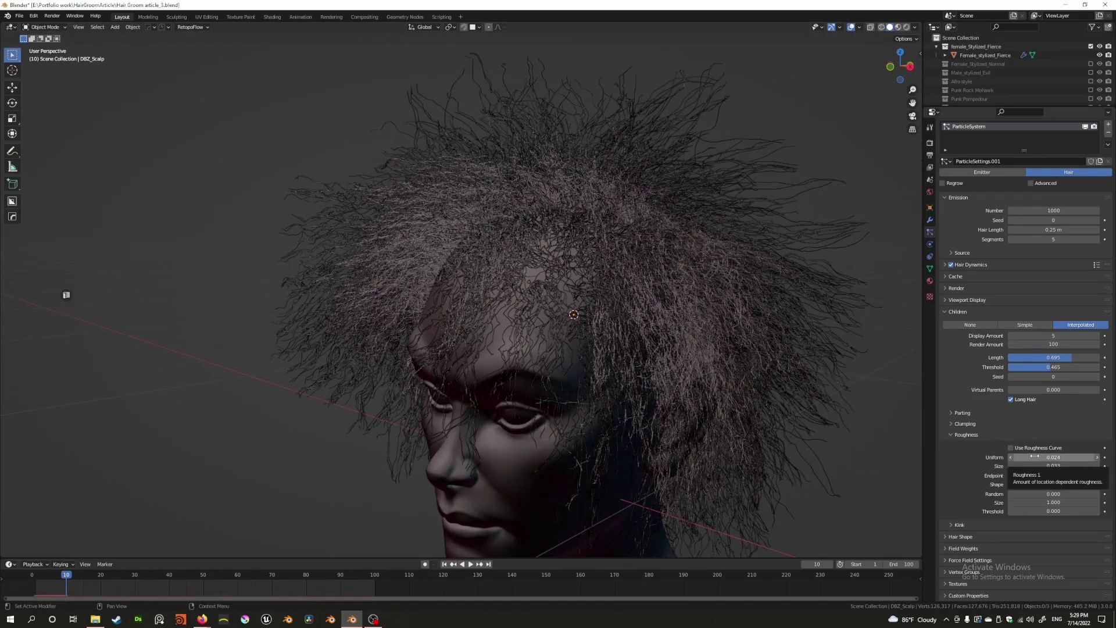
{"action": "mouse_move", "coordinate": [1034, 455]}
{"action": "left_mouse_down"}
{"action": "mouse_move", "coordinate": [1045, 456]}
{"action": "mouse_move", "coordinate": [1020, 455]}
{"action": "mouse_move", "coordinate": [1057, 456]}
{"action": "left_mouse_up"}
{"action": "middle_click_drag", "start_coordinate": [741, 369], "coordinate": [669, 373]}
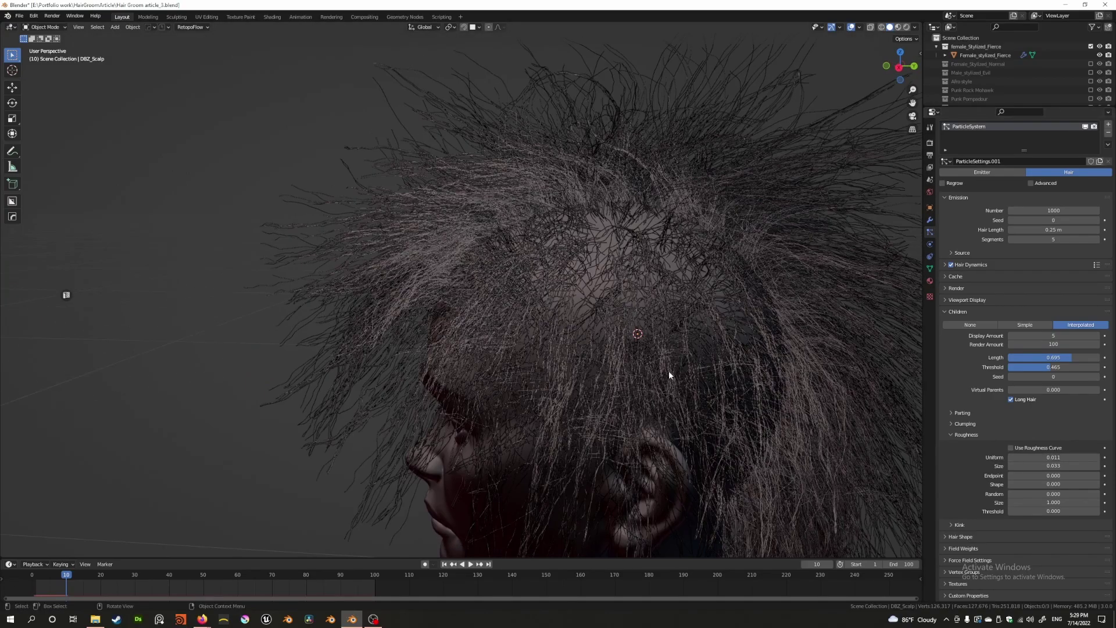
{"action": "middle_click_drag", "start_coordinate": [515, 330], "coordinate": [557, 324]}
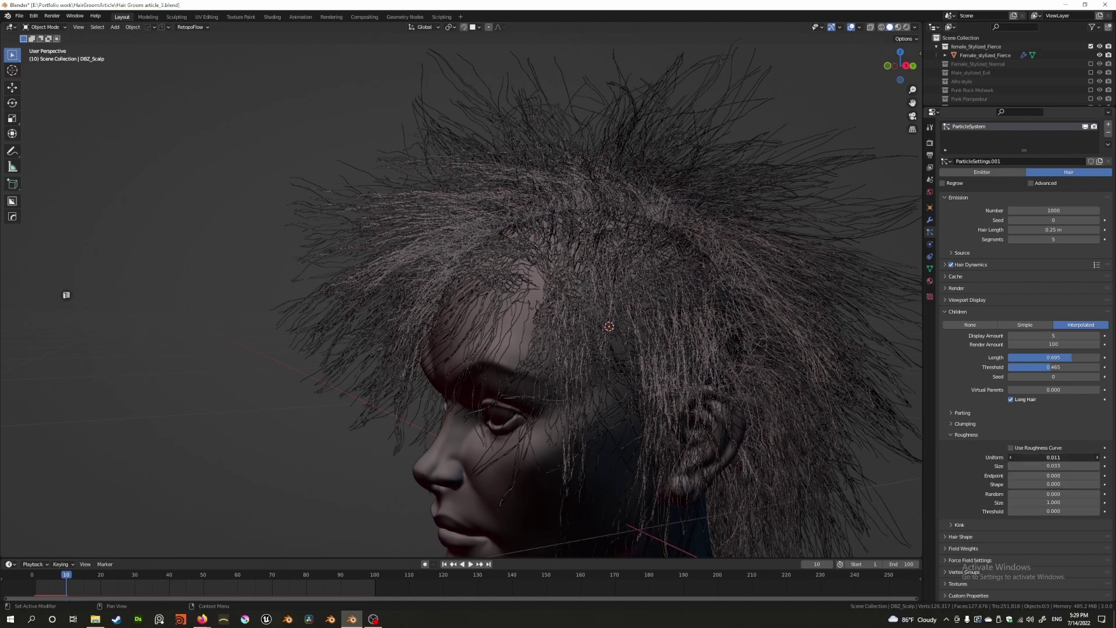
{"action": "left_click_drag", "start_coordinate": [1053, 457], "coordinate": [1014, 457]}
Enter 0.033 as the Random Size and add some Random roughness to curl the hair.
{"action": "left_click", "coordinate": [1029, 466]}
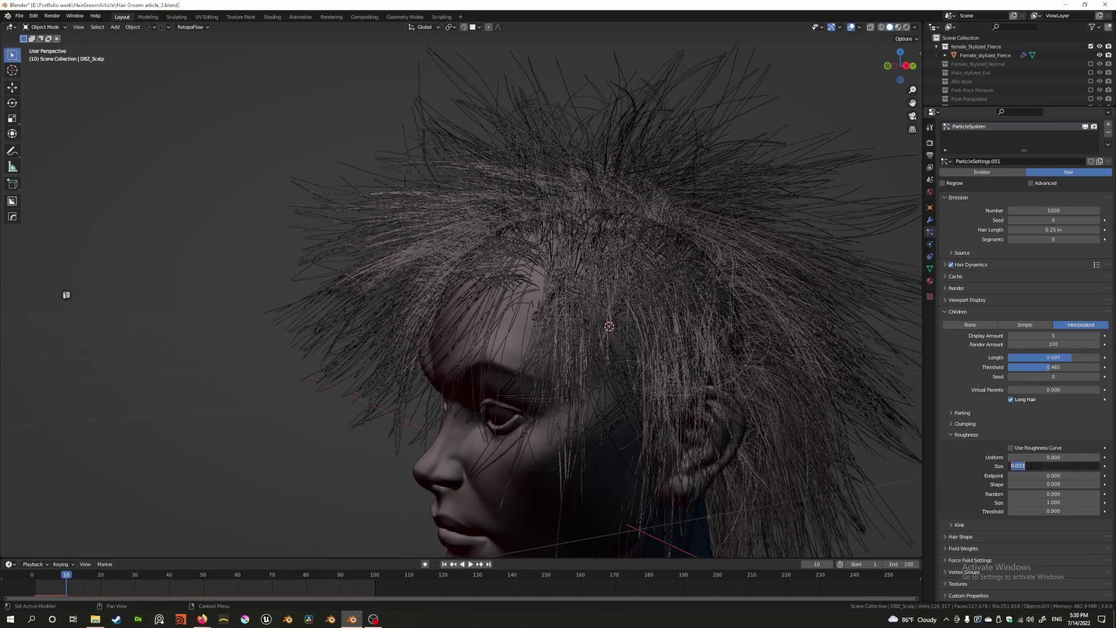
{"action": "key", "text": "Escape"}
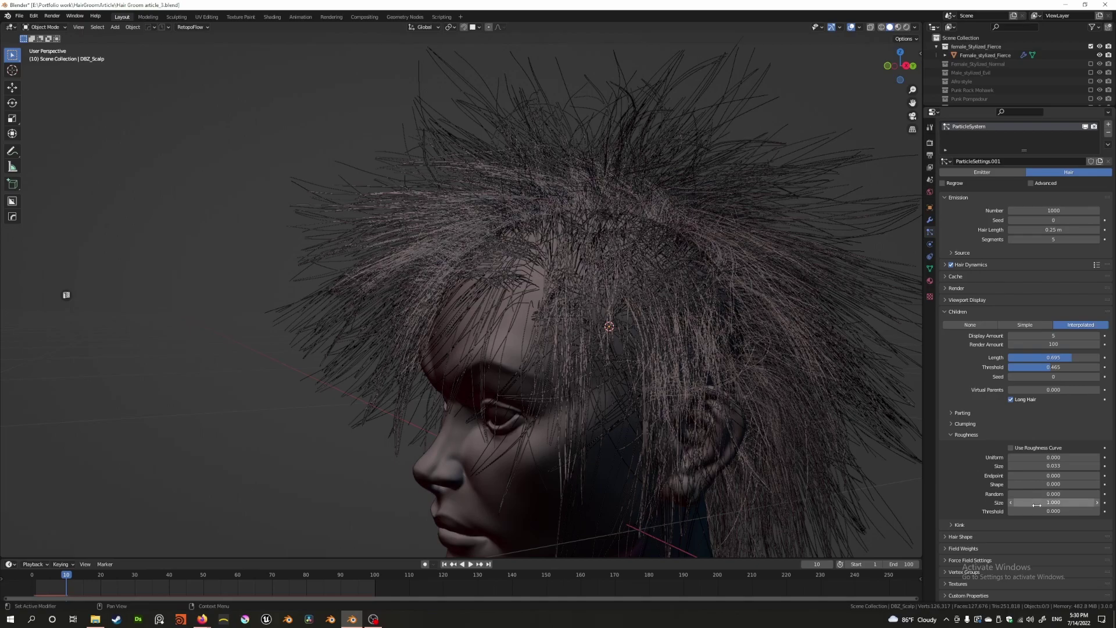
{"action": "type", "text": "0.033"}
{"action": "key", "text": "Return"}
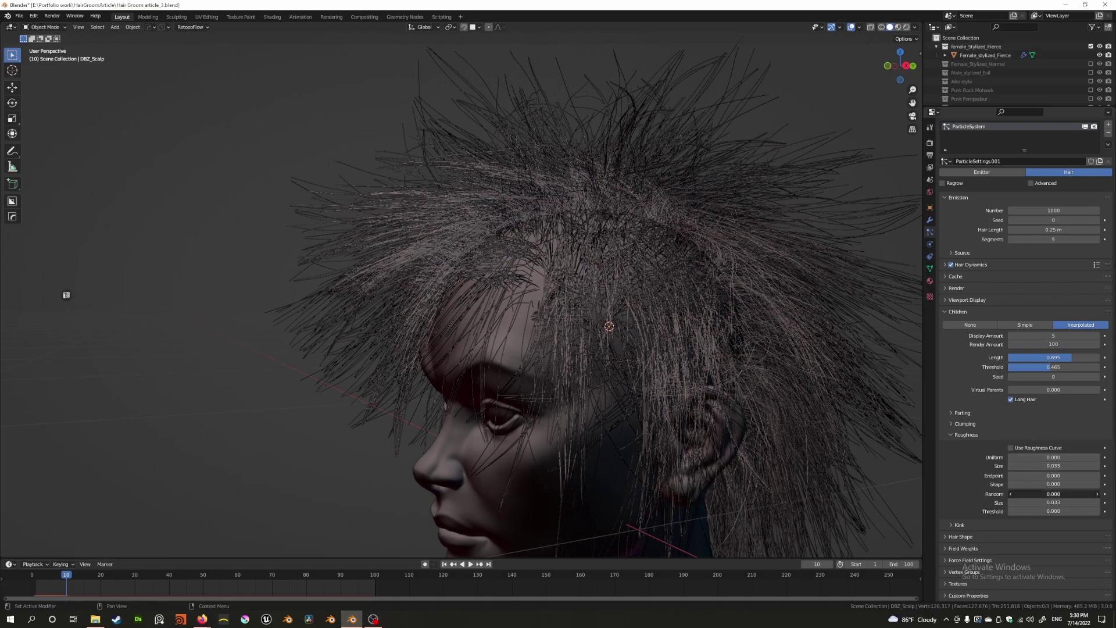
{"action": "left_click_drag", "start_coordinate": [1033, 494], "coordinate": [1038, 494]}
{"action": "middle_click_drag", "start_coordinate": [372, 329], "coordinate": [517, 328]}
Reset Random roughness to 0, then set it to 0.013.
{"action": "left_click", "coordinate": [1017, 495]}
{"action": "type", "text": "0"}
{"action": "key", "text": "Return"}
{"action": "key", "text": "ctrl+v"}
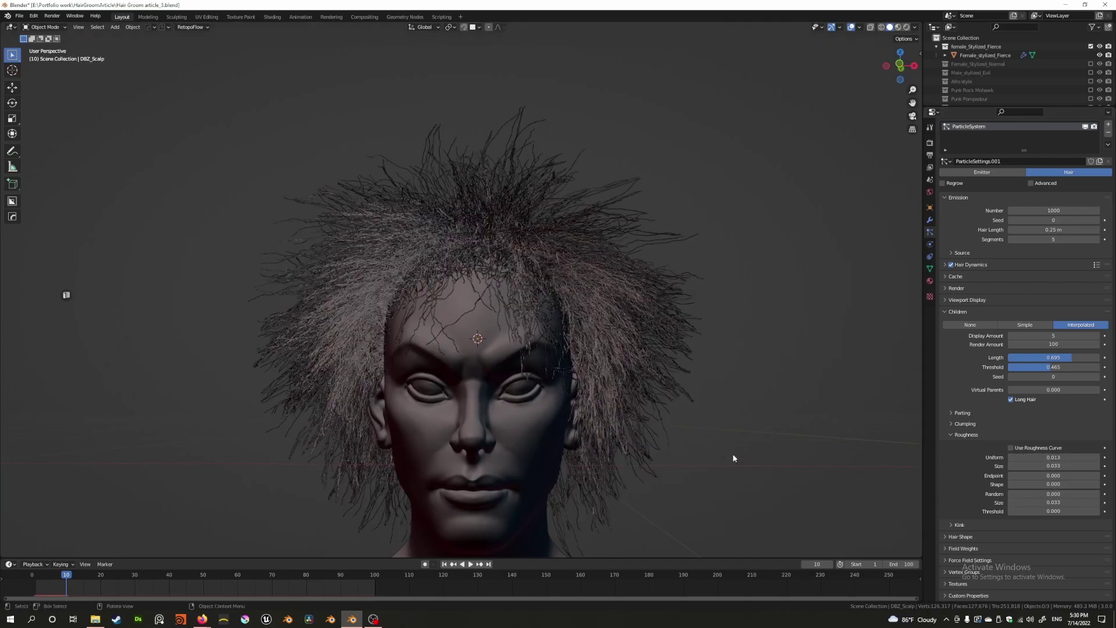
{"action": "middle_click_drag", "start_coordinate": [716, 451], "coordinate": [900, 489]}
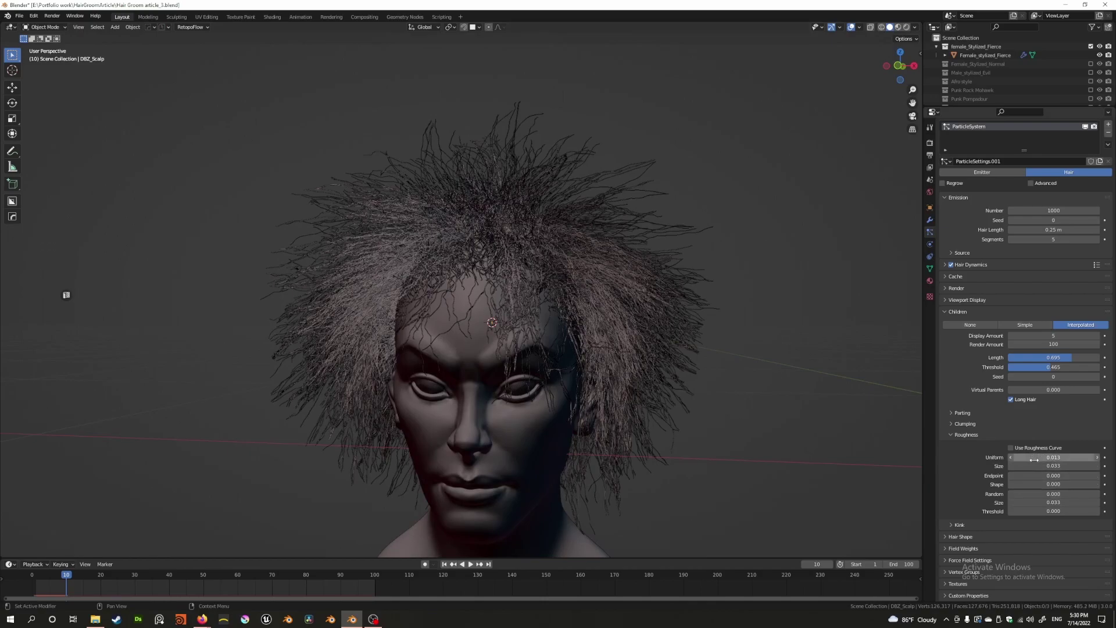
{"action": "left_click", "coordinate": [1034, 494]}
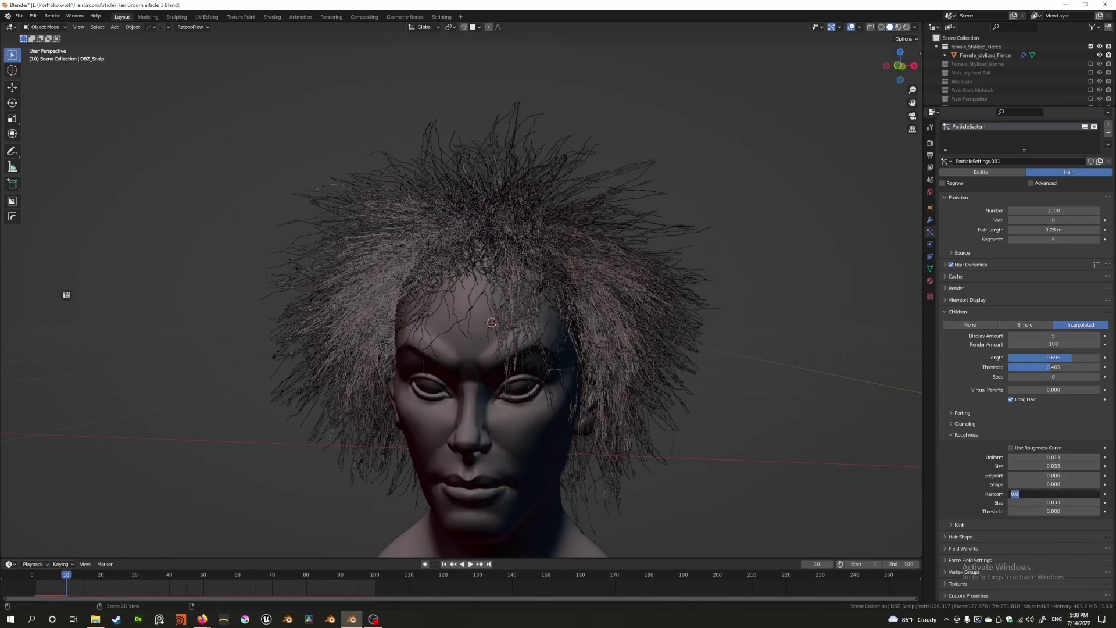
{"action": "type", "text": "0.013"}
{"action": "key", "text": "Return"}
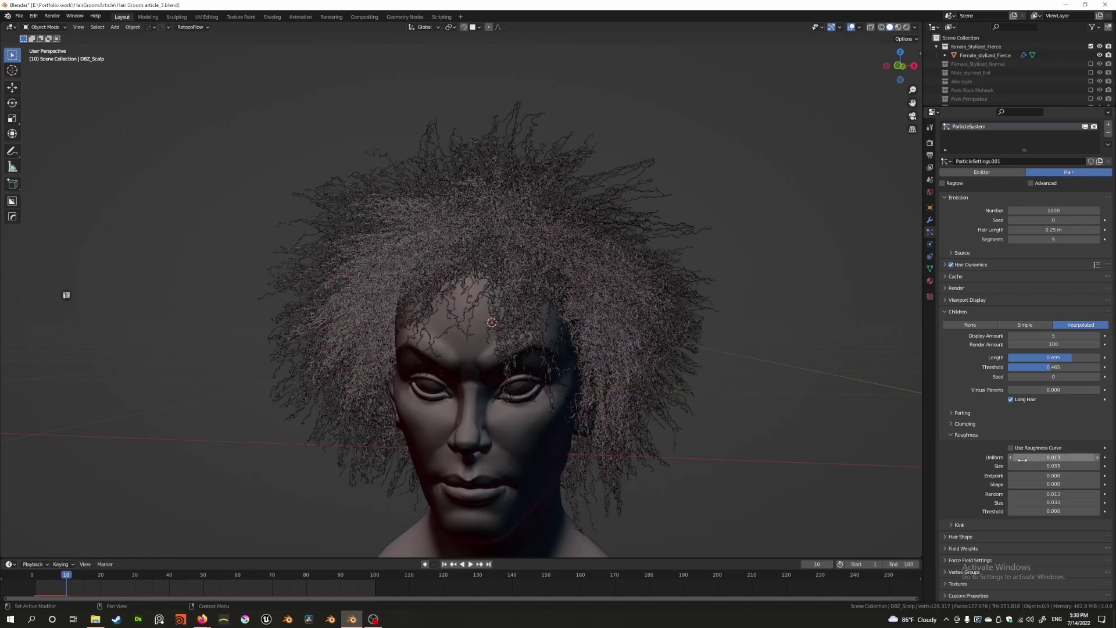
Set Uniform roughness to 0 and move closer to the head.
{"action": "left_click", "coordinate": [1023, 458]}
{"action": "type", "text": "0"}
{"action": "key", "text": "Return"}
{"action": "middle_click_drag", "start_coordinate": [888, 439], "coordinate": [518, 365]}
{"action": "scroll", "coordinate": [577, 389], "scroll_direction": "up", "scroll_amount": 3}
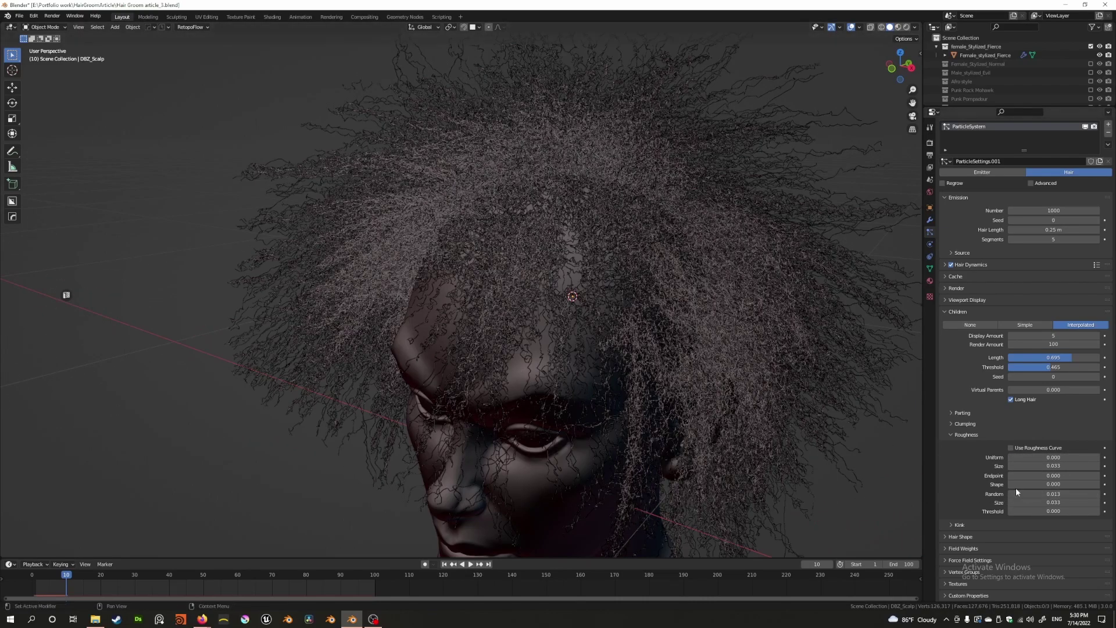
Fine-tune Random roughness down to 0.006, keeping Random Size at 0.033.
{"action": "left_click", "coordinate": [1043, 494]}
{"action": "key", "text": "Return"}
{"action": "left_click_drag", "start_coordinate": [1053, 502], "coordinate": [1046, 502]}
{"action": "left_click", "coordinate": [1037, 504]}
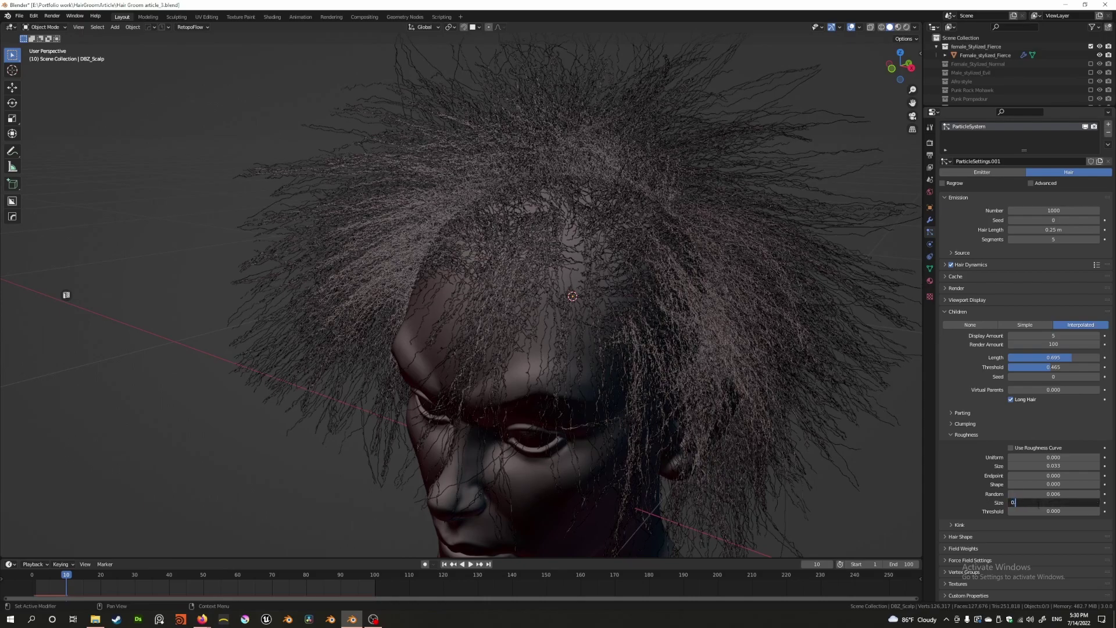
{"action": "key", "text": "Return"}
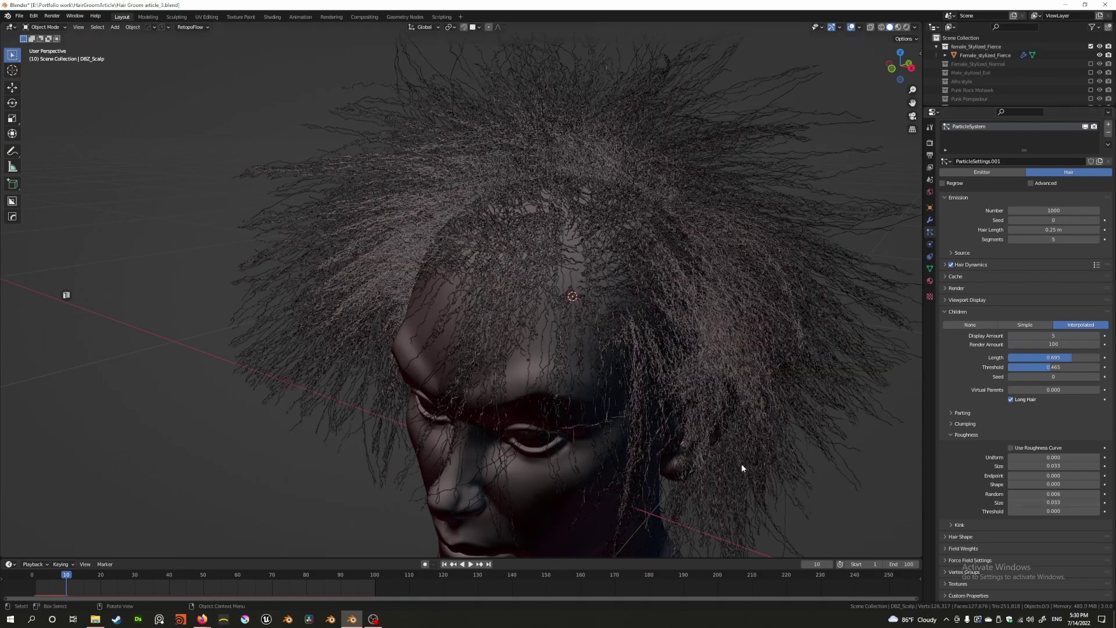
Adjust the Random roughness amount while orbiting to inspect the frizz.
{"action": "middle_click_drag", "start_coordinate": [604, 416], "coordinate": [534, 372]}
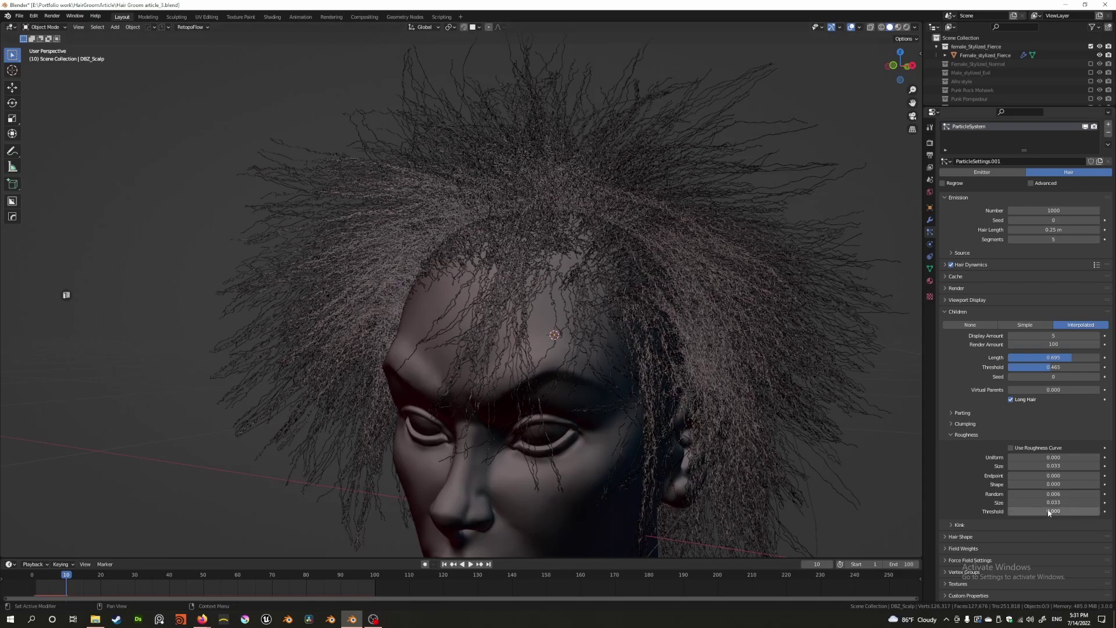
{"action": "mouse_move", "coordinate": [692, 407]}
{"action": "middle_mouse_down"}
{"action": "mouse_move", "coordinate": [635, 393]}
{"action": "mouse_move", "coordinate": [692, 397]}
{"action": "mouse_move", "coordinate": [686, 389]}
{"action": "middle_mouse_up"}
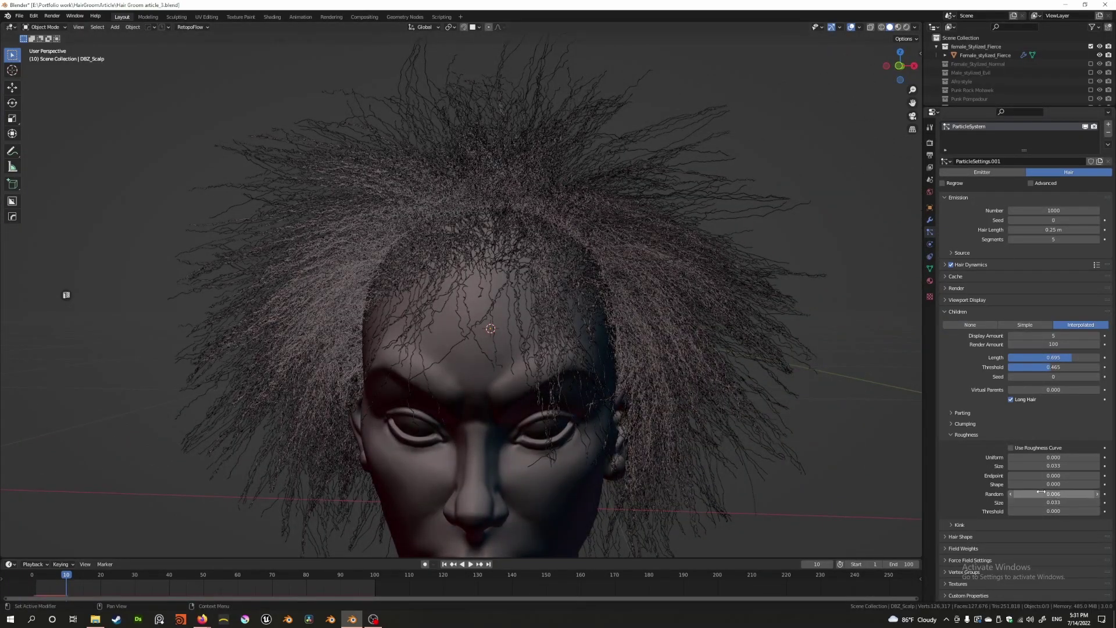
{"action": "left_click_drag", "start_coordinate": [1024, 495], "coordinate": [1046, 495]}
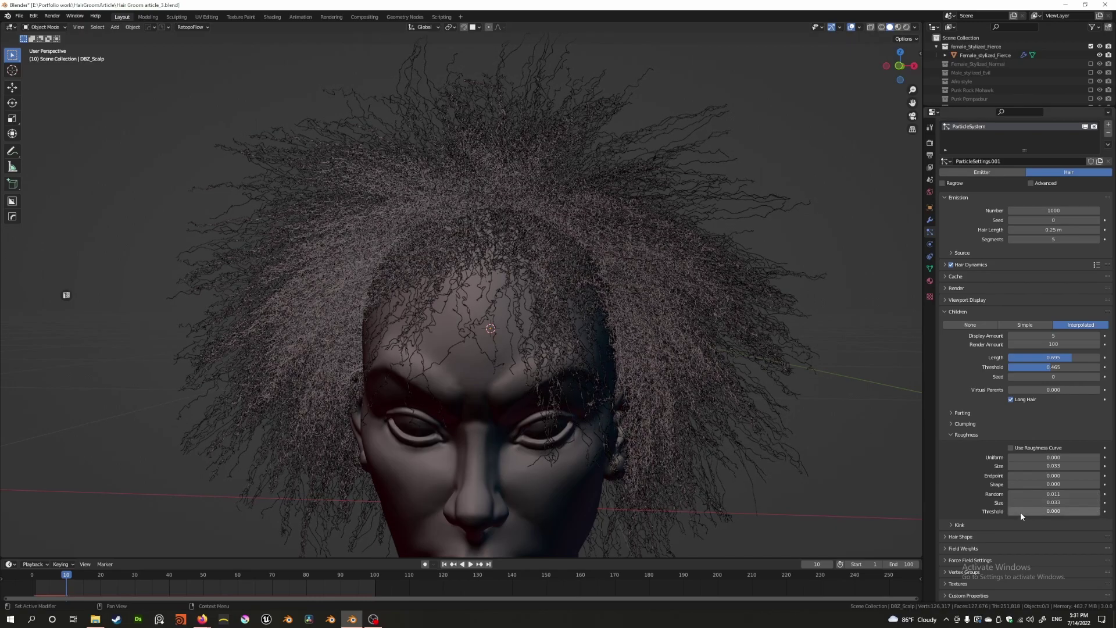
{"action": "middle_click_drag", "start_coordinate": [770, 454], "coordinate": [852, 507]}
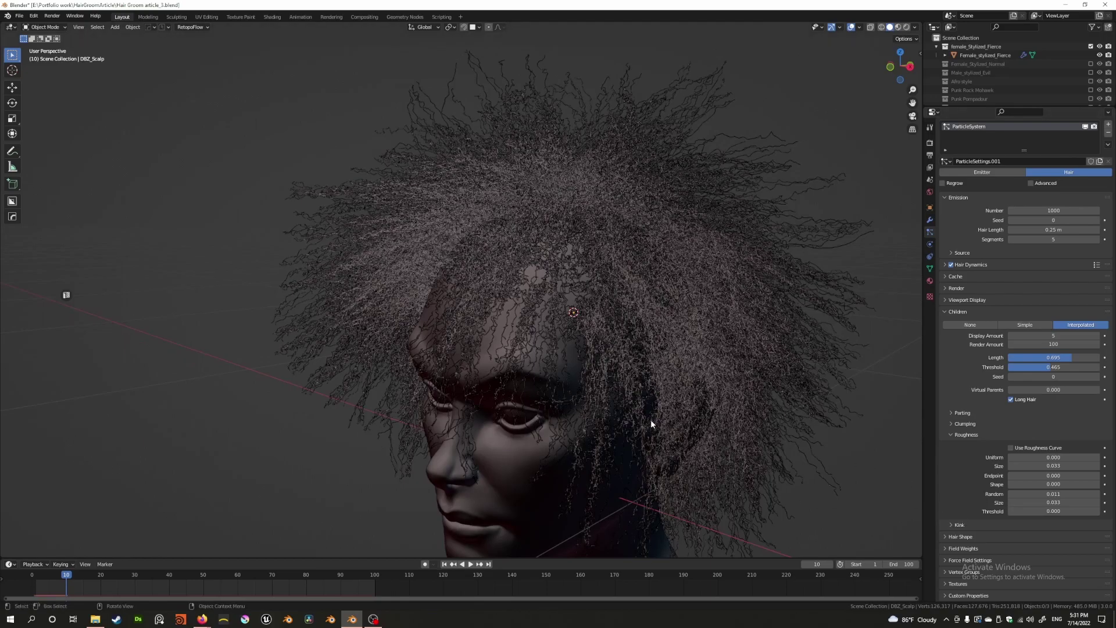
{"action": "scroll", "coordinate": [651, 420], "scroll_direction": "down", "scroll_amount": 4}
{"action": "mouse_move", "coordinate": [533, 392]}
{"action": "middle_mouse_down"}
{"action": "mouse_move", "coordinate": [489, 368]}
{"action": "mouse_move", "coordinate": [551, 379]}
{"action": "middle_mouse_up"}
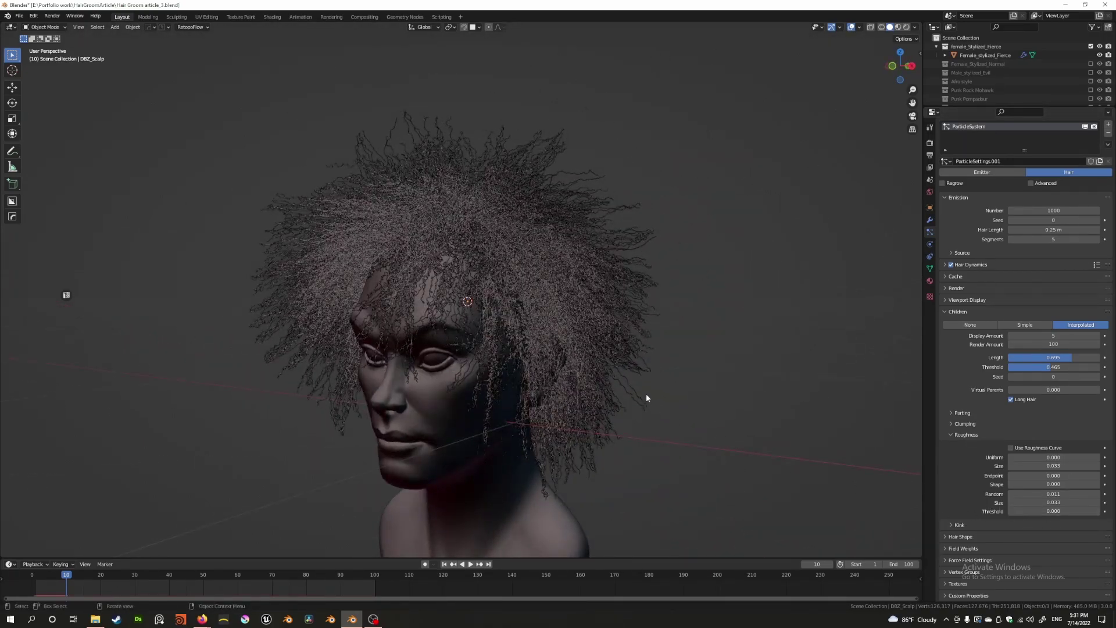
{"action": "middle_click_drag", "start_coordinate": [640, 388], "coordinate": [546, 368]}
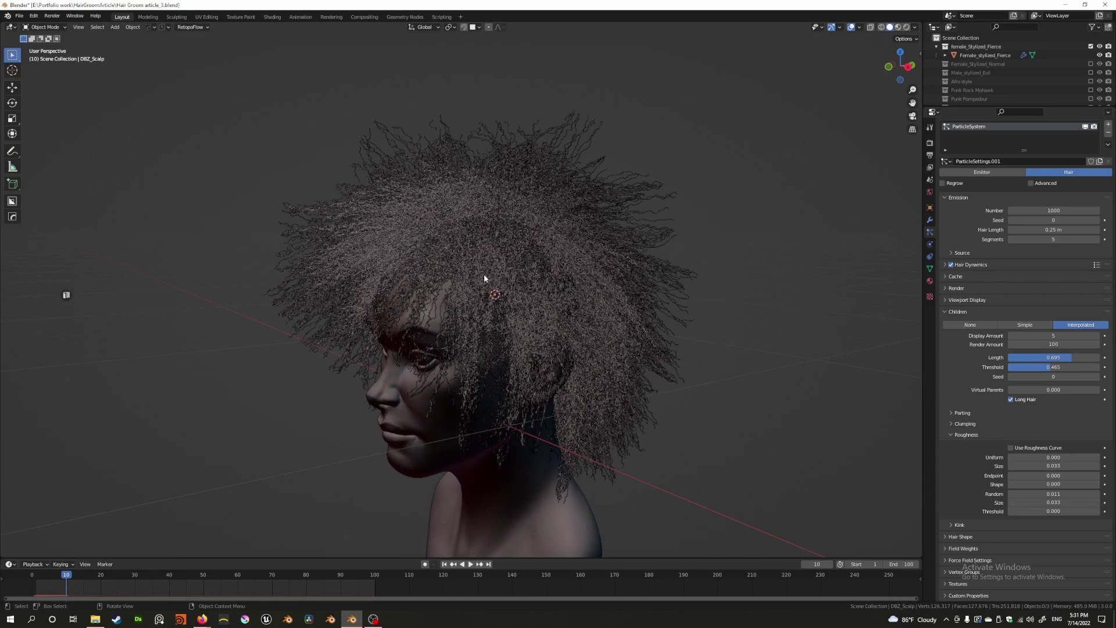
{"action": "middle_click_drag", "start_coordinate": [491, 259], "coordinate": [521, 262]}
{"action": "middle_click_drag", "start_coordinate": [420, 240], "coordinate": [425, 240]}
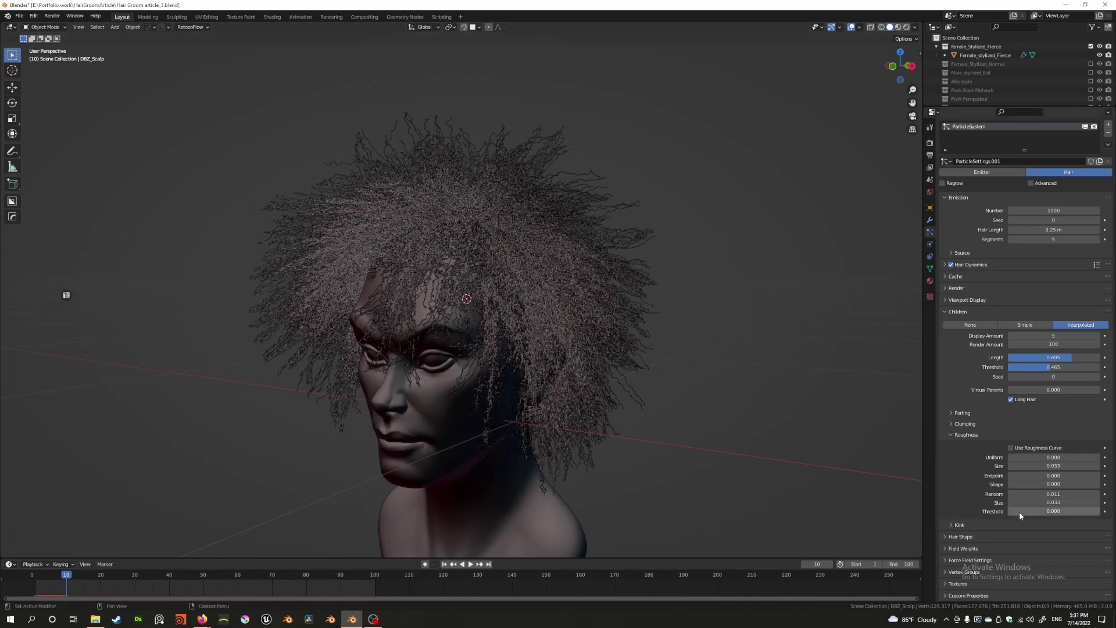
Experiment with the roughness Threshold, raising it to about 0.516–0.535.
{"action": "left_click_drag", "start_coordinate": [1022, 511], "coordinate": [1100, 512]}
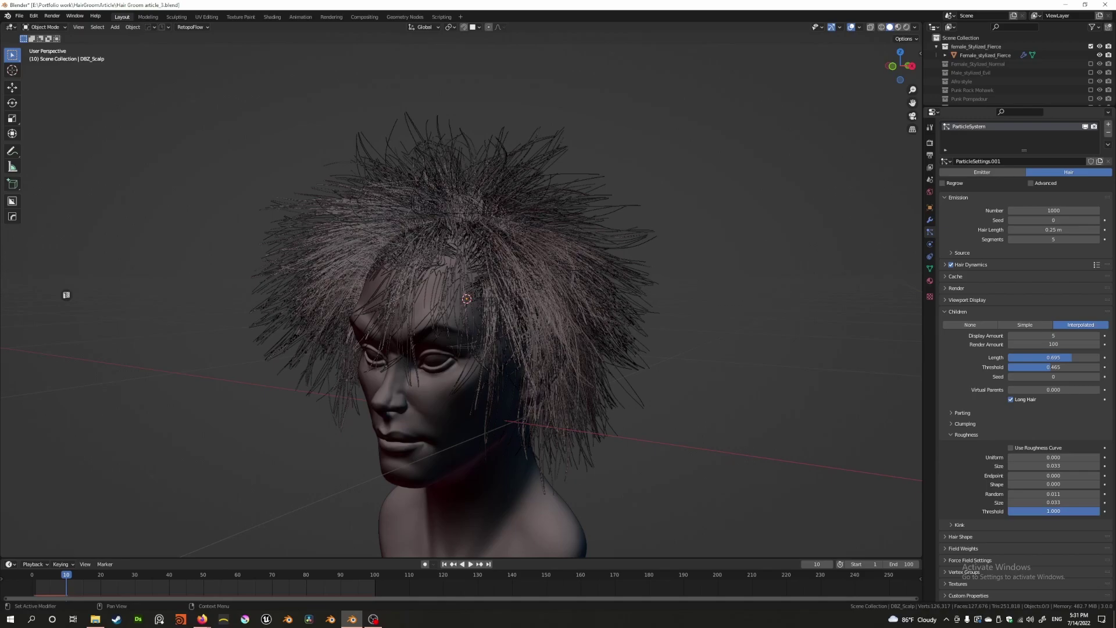
{"action": "middle_click_drag", "start_coordinate": [465, 314], "coordinate": [529, 311]}
{"action": "mouse_move", "coordinate": [1066, 512]}
{"action": "left_mouse_down"}
{"action": "mouse_move", "coordinate": [1009, 511]}
{"action": "mouse_move", "coordinate": [1054, 511]}
{"action": "left_mouse_up"}
{"action": "middle_click_drag", "start_coordinate": [446, 325], "coordinate": [354, 301]}
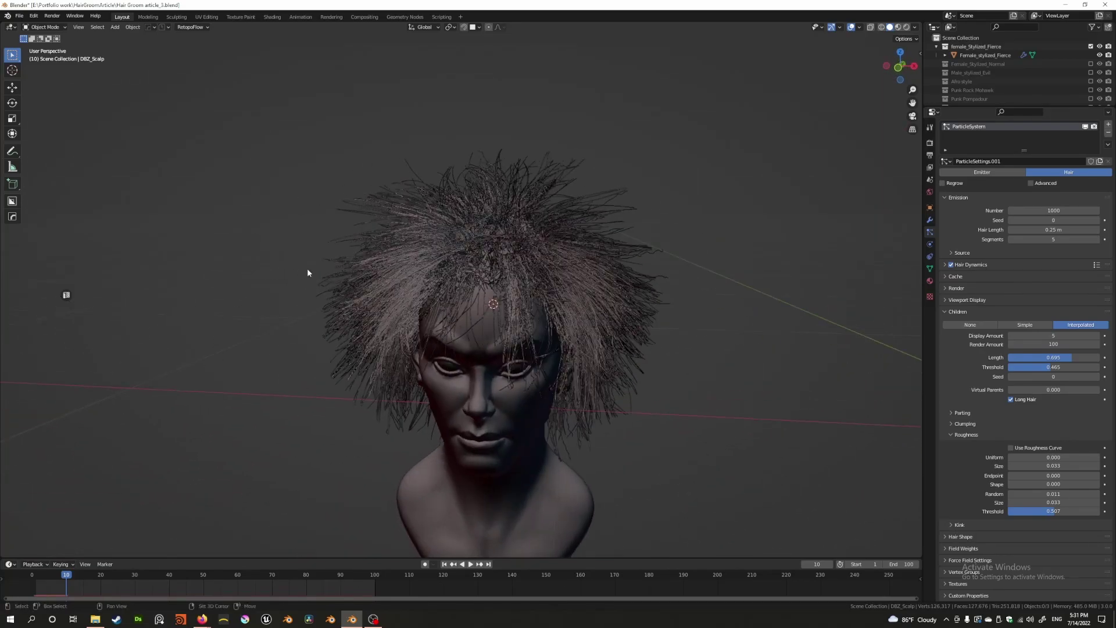
{"action": "middle_click_drag", "start_coordinate": [312, 271], "coordinate": [602, 347]}
{"action": "mouse_move", "coordinate": [1054, 511]}
{"action": "left_mouse_down"}
{"action": "mouse_move", "coordinate": [1073, 511]}
{"action": "mouse_move", "coordinate": [1013, 511]}
{"action": "mouse_move", "coordinate": [1058, 511]}
{"action": "left_mouse_up"}
{"action": "middle_click_drag", "start_coordinate": [609, 344], "coordinate": [502, 323]}
{"action": "scroll", "coordinate": [504, 324], "scroll_direction": "up", "scroll_amount": 3}
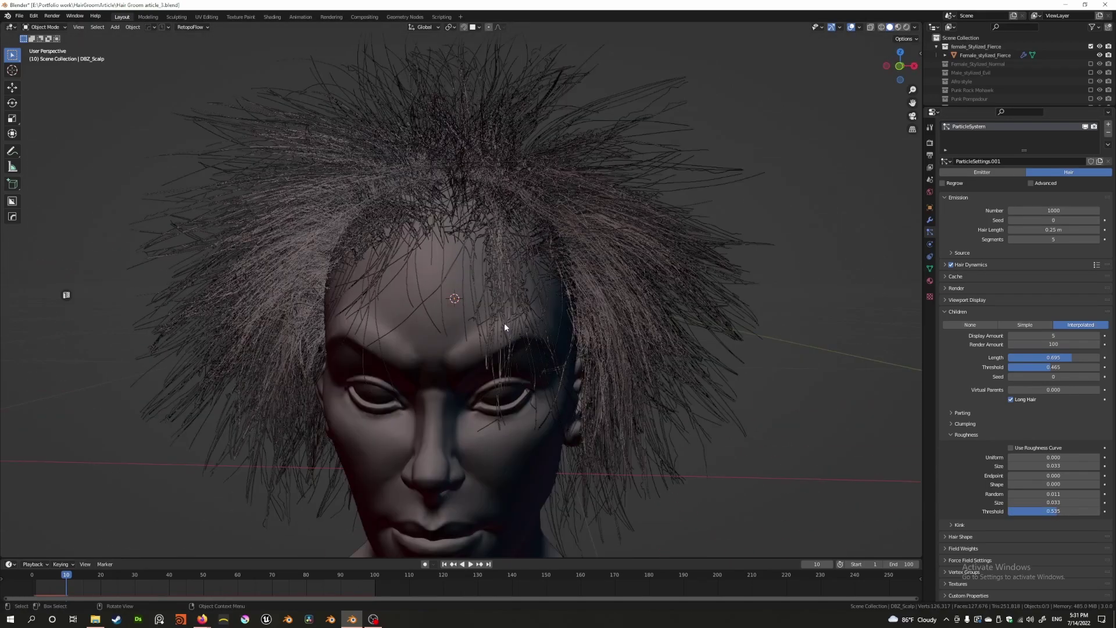
Set both the roughness Threshold and Random roughness to 0.
{"action": "left_click", "coordinate": [1057, 511]}
{"action": "type", "text": "0"}
{"action": "key", "text": "Return"}
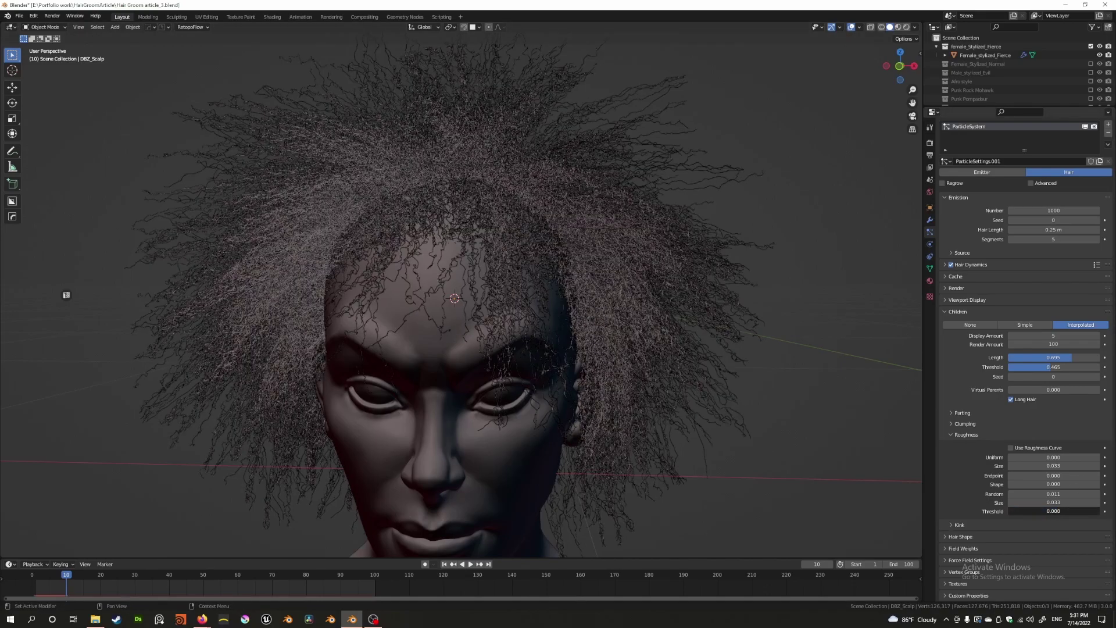
{"action": "left_click", "coordinate": [1054, 494]}
{"action": "type", "text": "0"}
{"action": "key", "text": "Return"}
{"action": "scroll", "coordinate": [549, 371], "scroll_direction": "down", "scroll_amount": 4}
{"action": "middle_click_drag", "start_coordinate": [549, 371], "coordinate": [513, 375]}
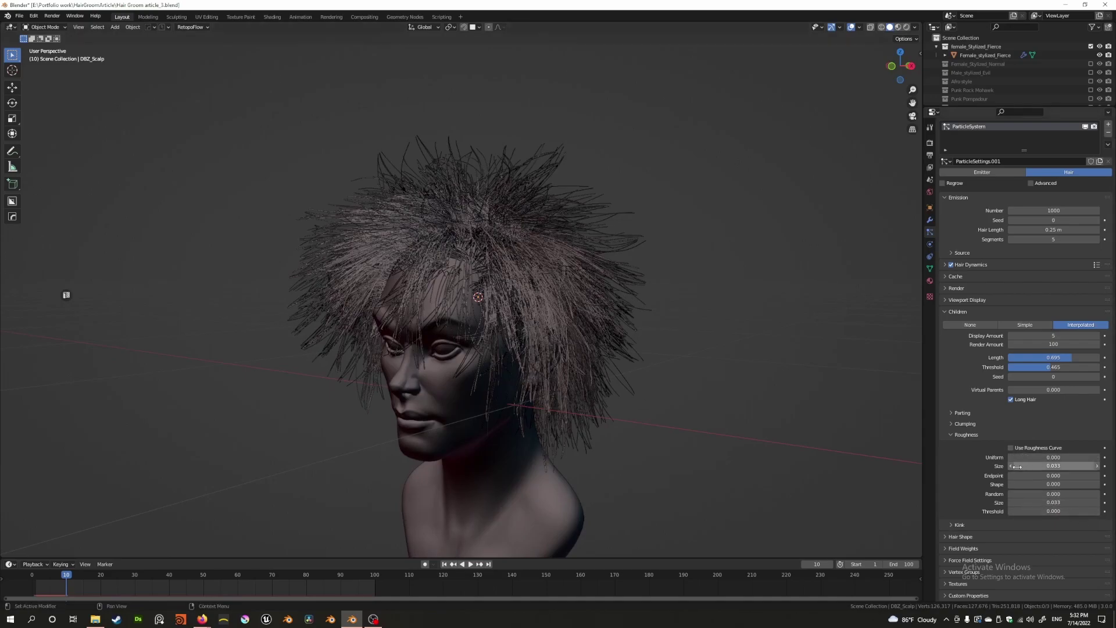
Set Uniform roughness to 0.05 and orbit to view the head front-on.
{"action": "left_click", "coordinate": [1047, 457]}
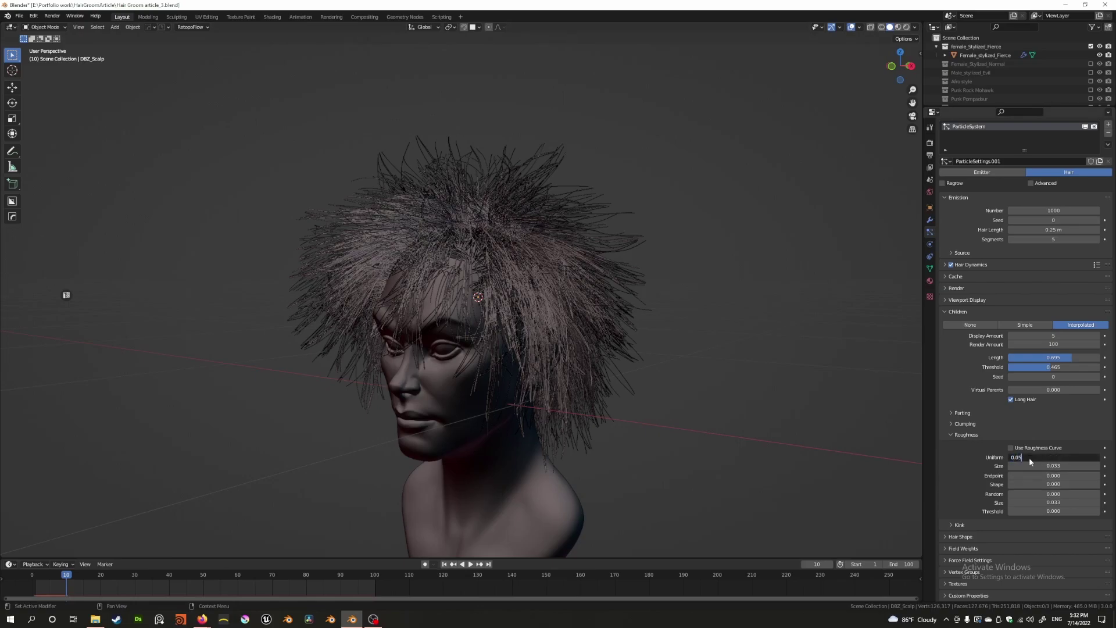
{"action": "type", "text": "0.05"}
{"action": "key", "text": "Return"}
{"action": "middle_click_drag", "start_coordinate": [626, 382], "coordinate": [645, 401]}
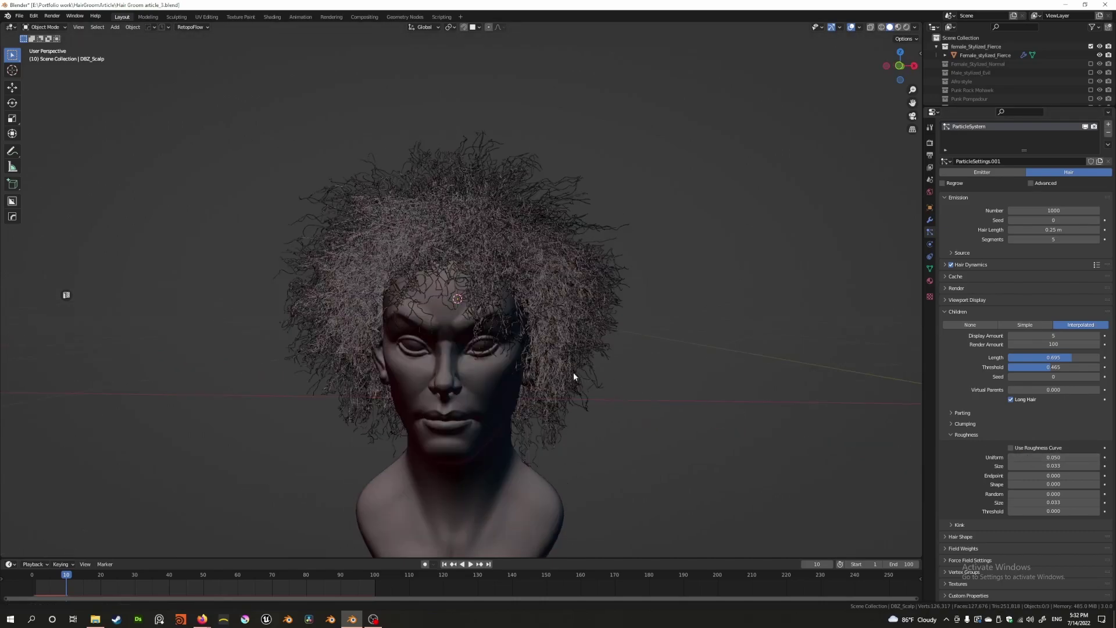
{"action": "middle_click_drag", "start_coordinate": [573, 384], "coordinate": [618, 393]}
{"action": "scroll", "coordinate": [625, 404], "scroll_direction": "up", "scroll_amount": 4}
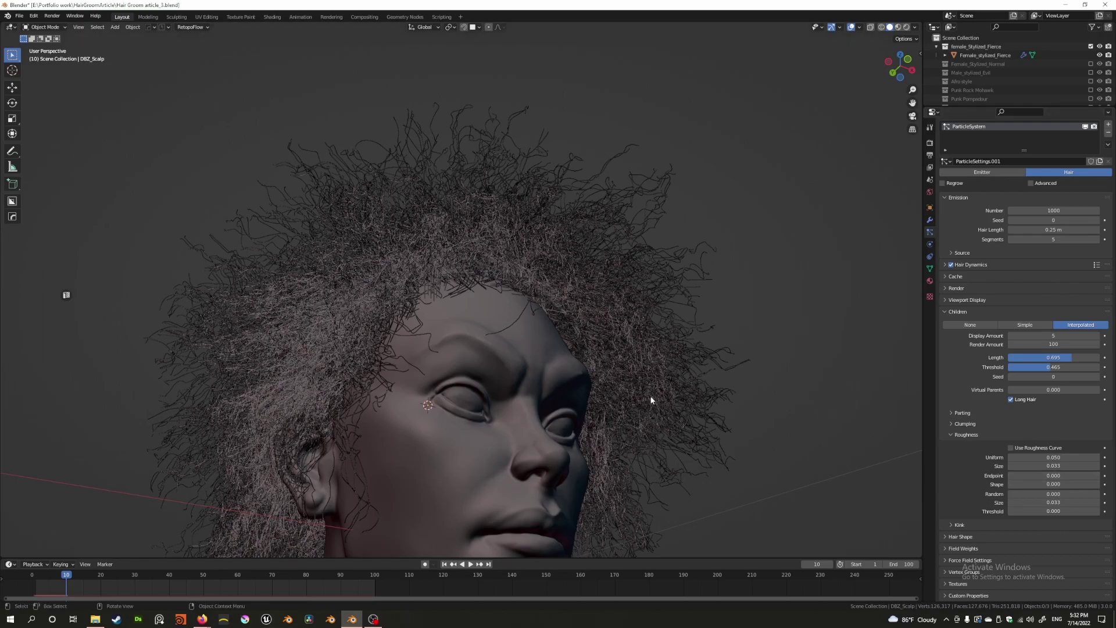
{"action": "middle_click_drag", "start_coordinate": [650, 399], "coordinate": [617, 381]}
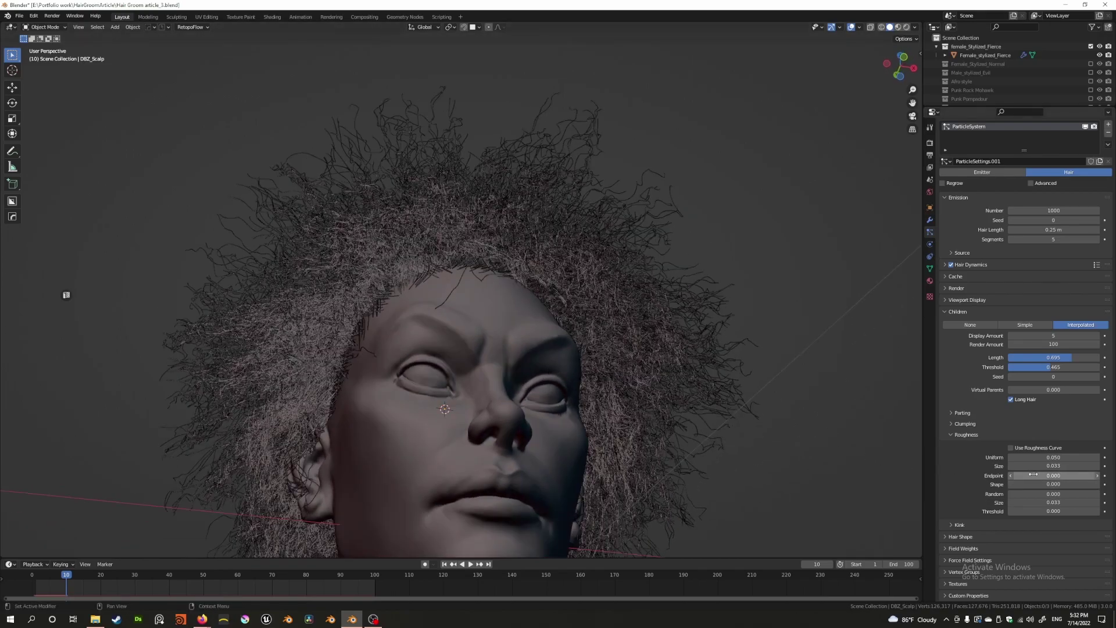
Try roughness Endpoint and Shape values, ending with Shape at 5.6.
{"action": "left_click_drag", "start_coordinate": [1034, 475], "coordinate": [1112, 475]}
{"action": "left_click_drag", "start_coordinate": [1040, 484], "coordinate": [1113, 492]}
{"action": "key", "text": "Escape"}
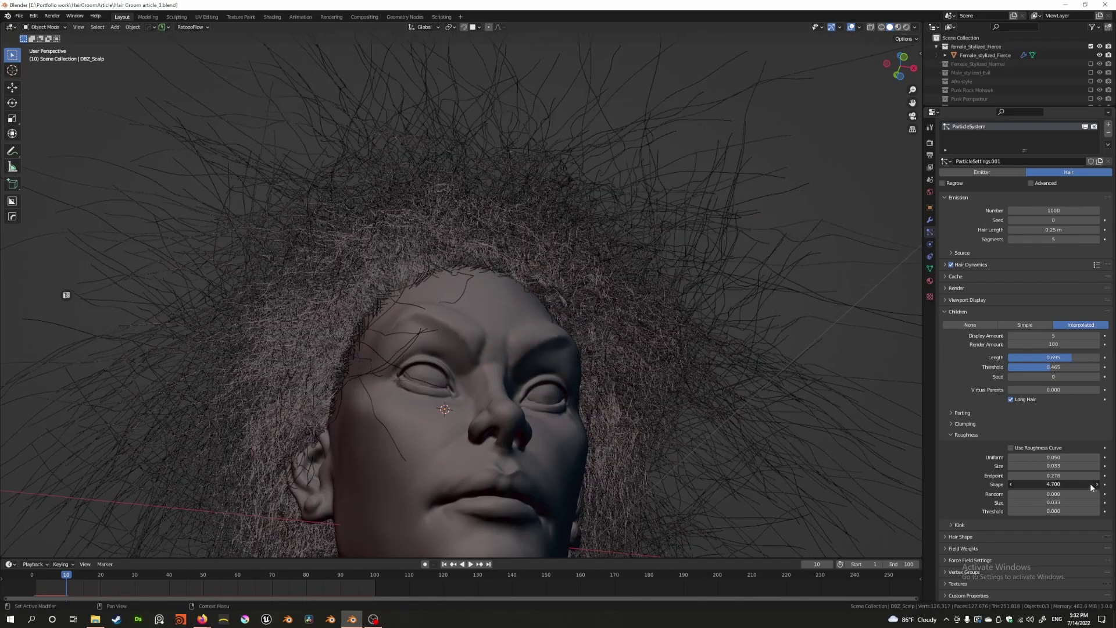
{"action": "left_click_drag", "start_coordinate": [1044, 479], "coordinate": [24, 490]}
{"action": "middle_click_drag", "start_coordinate": [442, 419], "coordinate": [378, 442]}
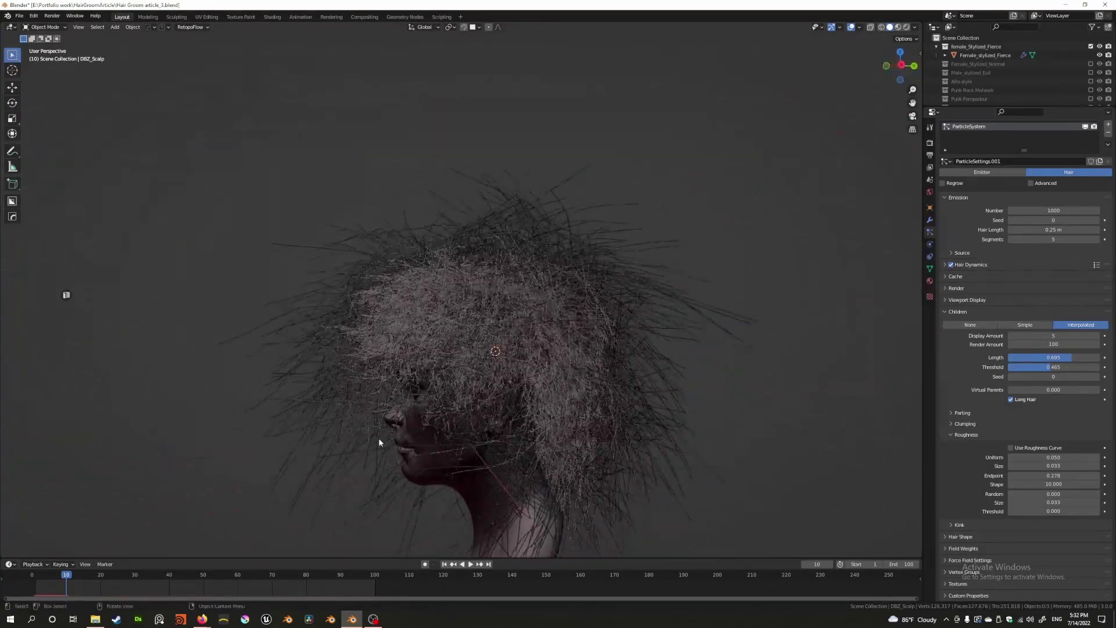
{"action": "left_click", "coordinate": [1053, 484]}
{"action": "type", "text": "5.6"}
{"action": "key", "text": "Return"}
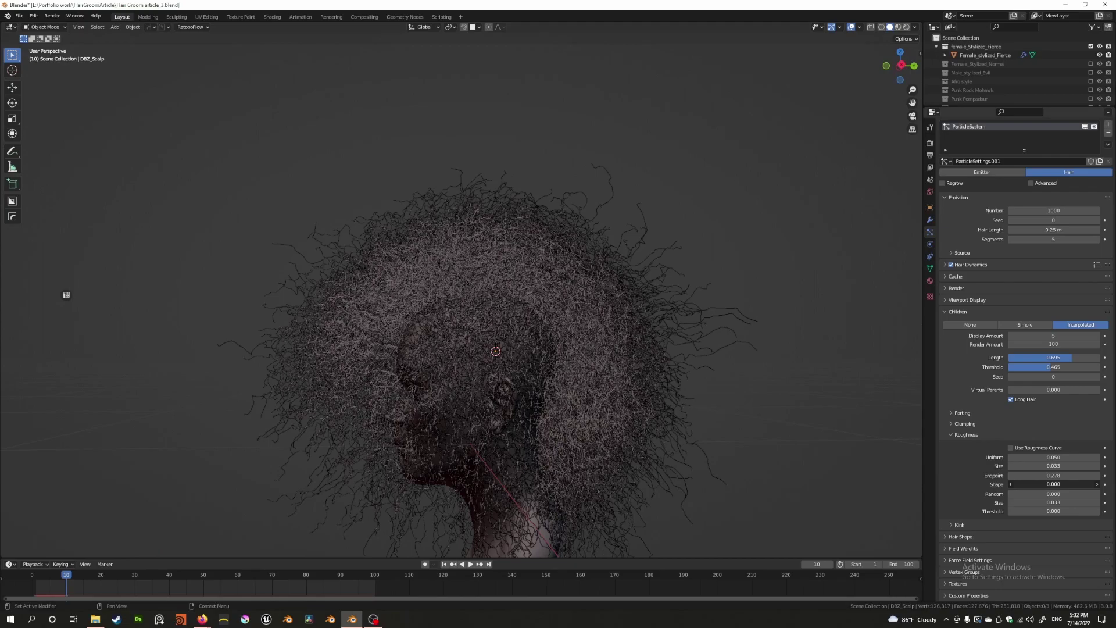
Revert the roughness Shape and Endpoint back to 0.000.
{"action": "key", "text": "BackSpace"}
{"action": "left_click_drag", "start_coordinate": [1053, 475], "coordinate": [1034, 475]}
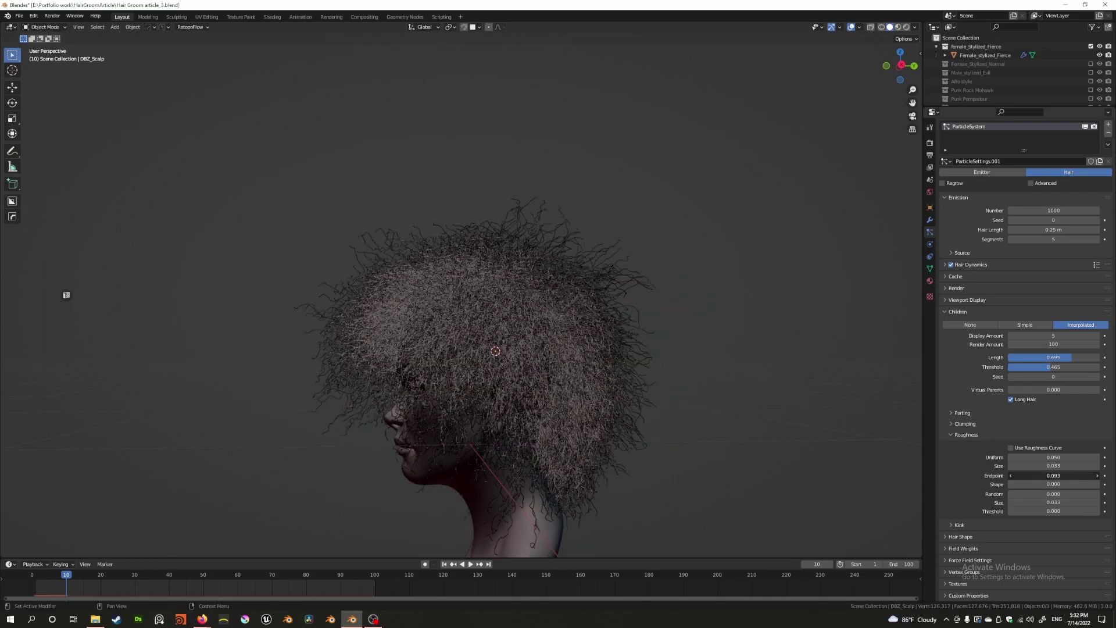
{"action": "key", "text": "BackSpace"}
{"action": "middle_click_drag", "start_coordinate": [578, 411], "coordinate": [495, 378]}
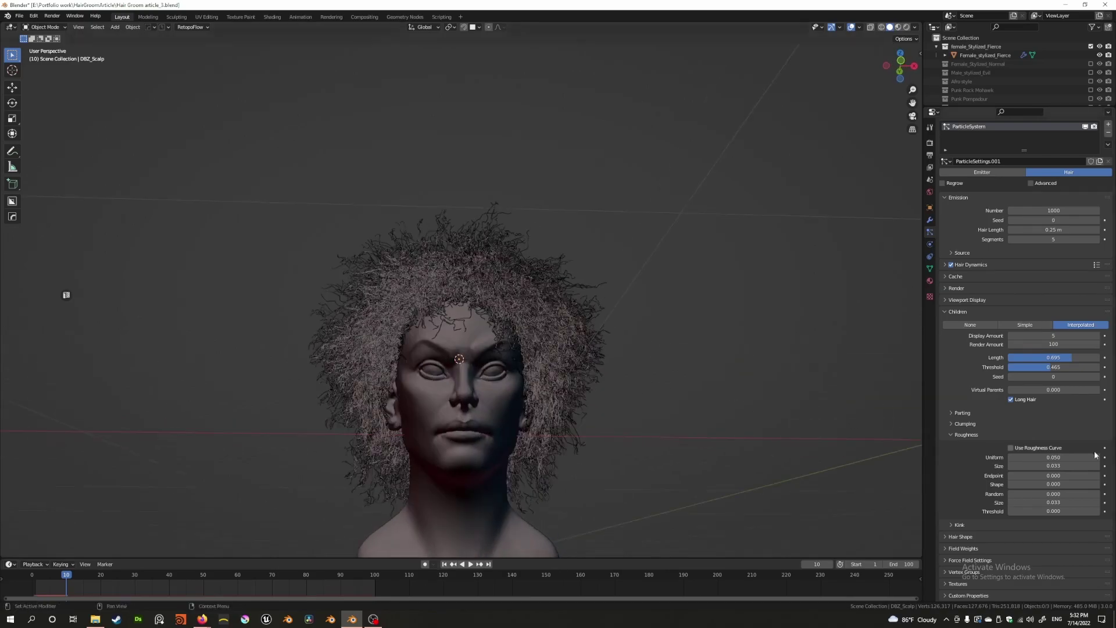
Undo the roughness endpoint tweak and enable Use Roughness Curve under Children > Roughness.
{"action": "left_click_drag", "start_coordinate": [1070, 476], "coordinate": [1011, 475]}
{"action": "key", "text": "ctrl+z"}
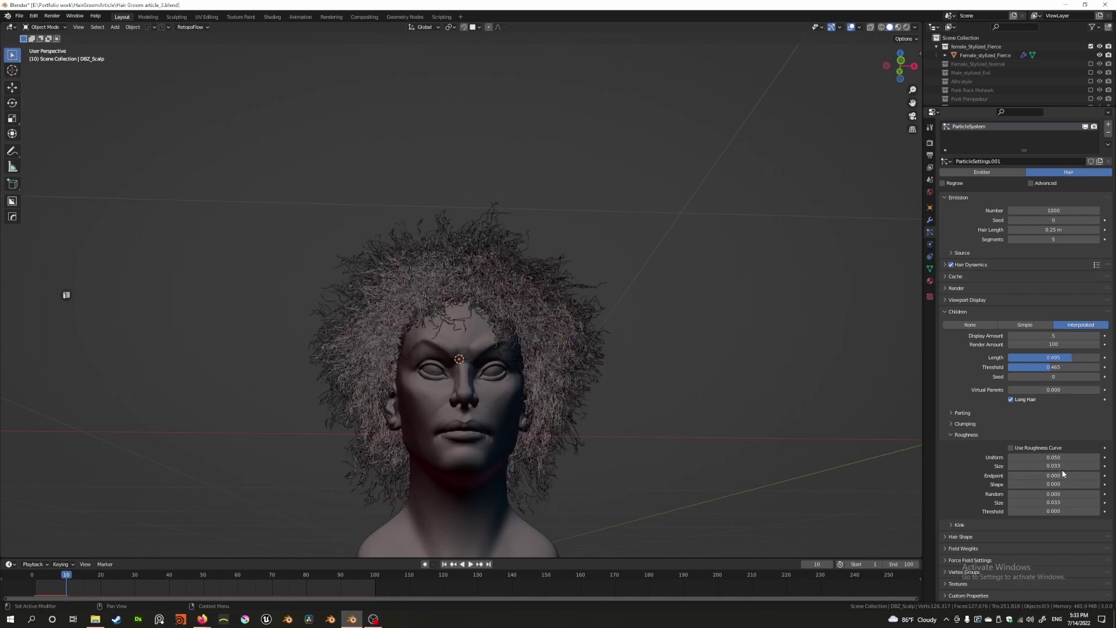
{"action": "left_click", "coordinate": [1011, 448]}
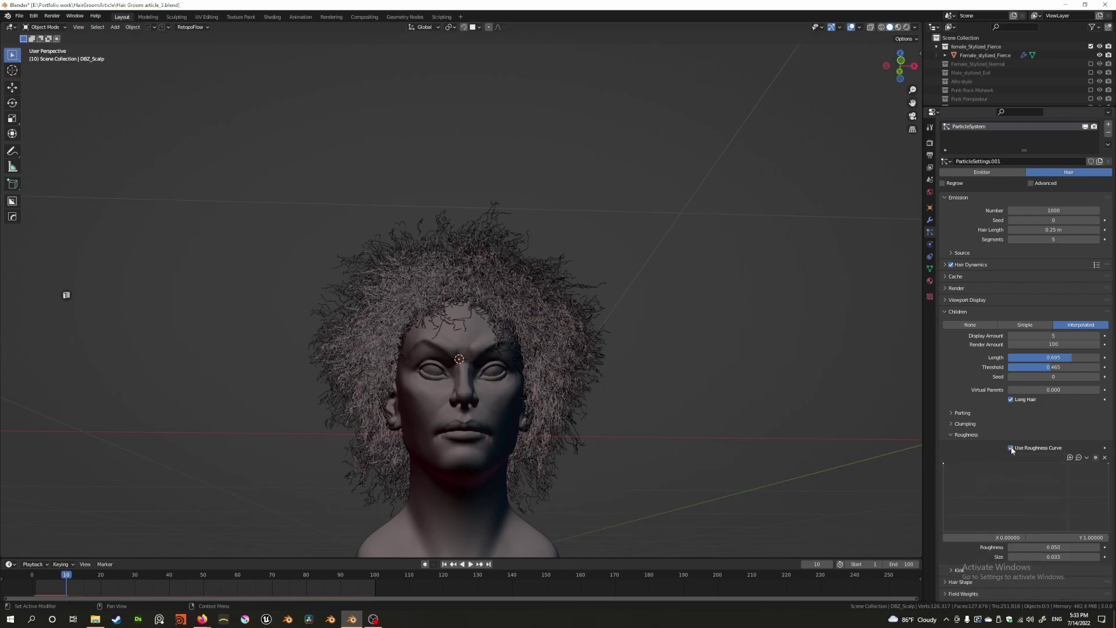
{"action": "left_click", "coordinate": [960, 424]}
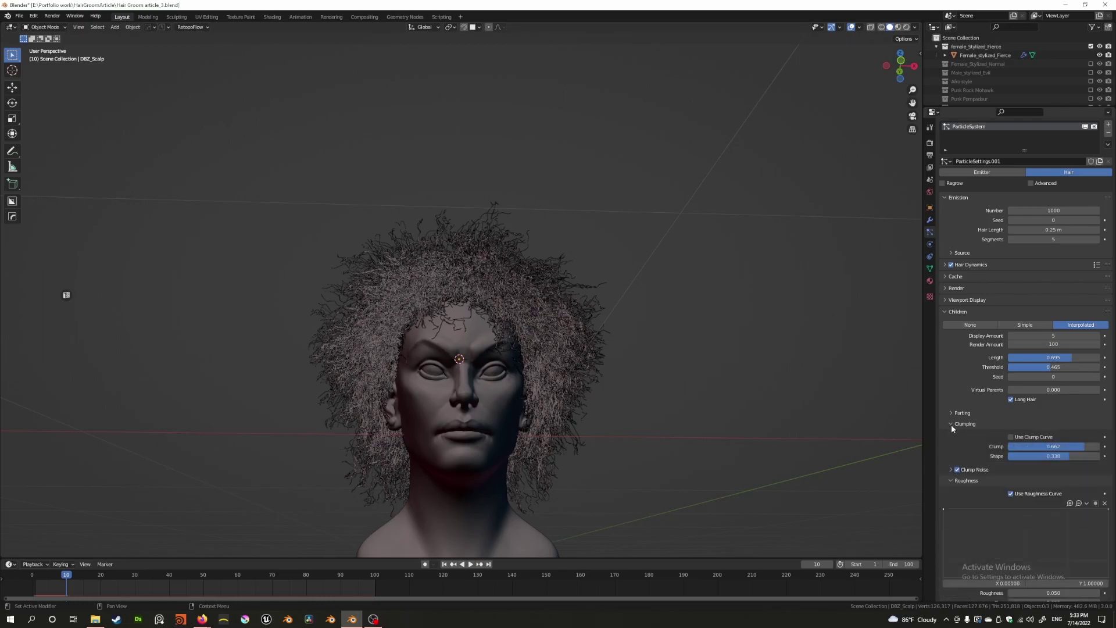
{"action": "left_click", "coordinate": [950, 423]}
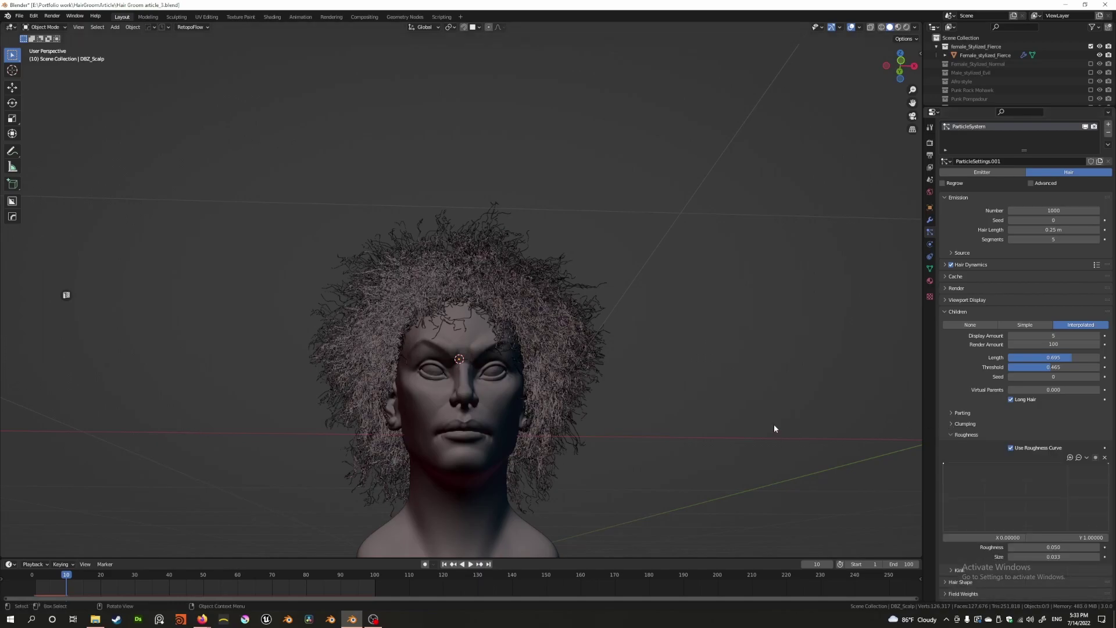
Set the curve roughness to 0 and size to 1.000, leaving the strands straight.
{"action": "middle_click_drag", "start_coordinate": [672, 419], "coordinate": [609, 425]}
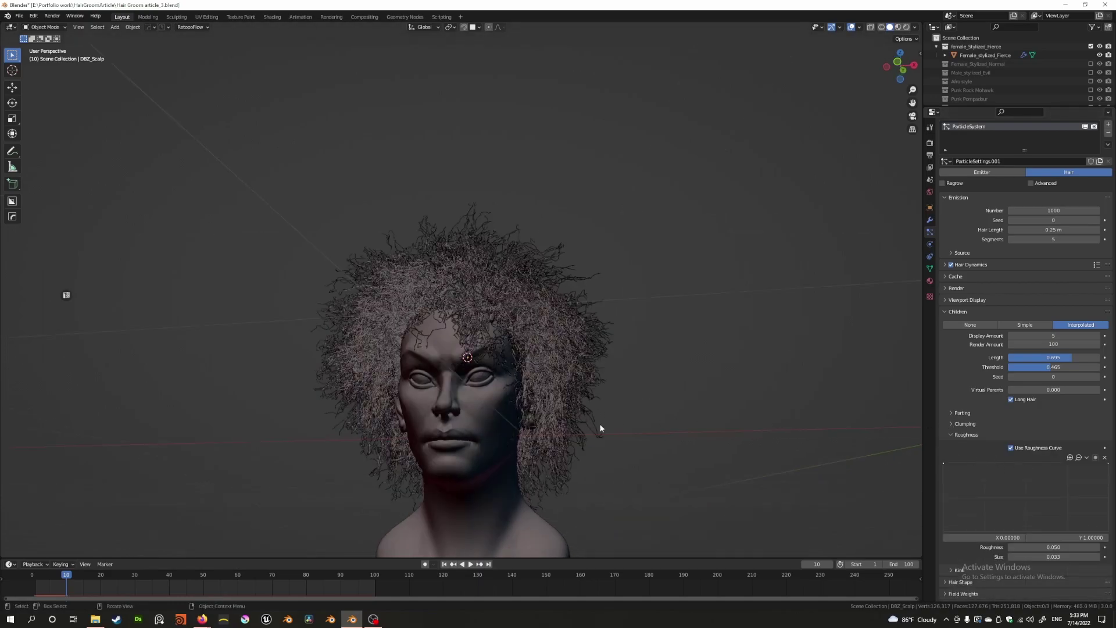
{"action": "left_click", "coordinate": [954, 435]}
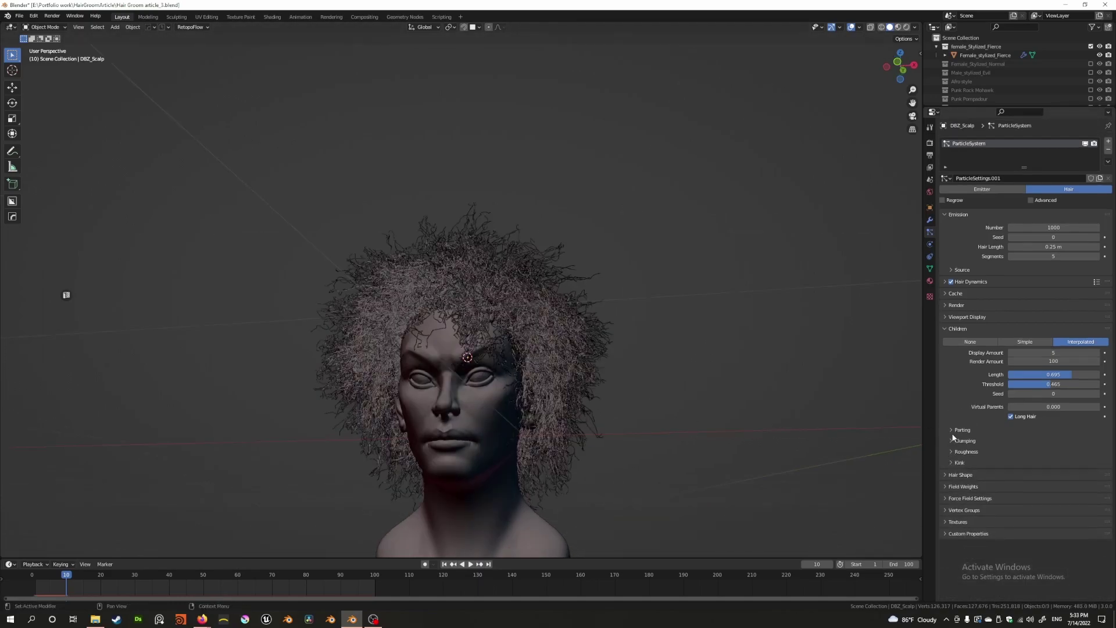
{"action": "left_click", "coordinate": [952, 451]}
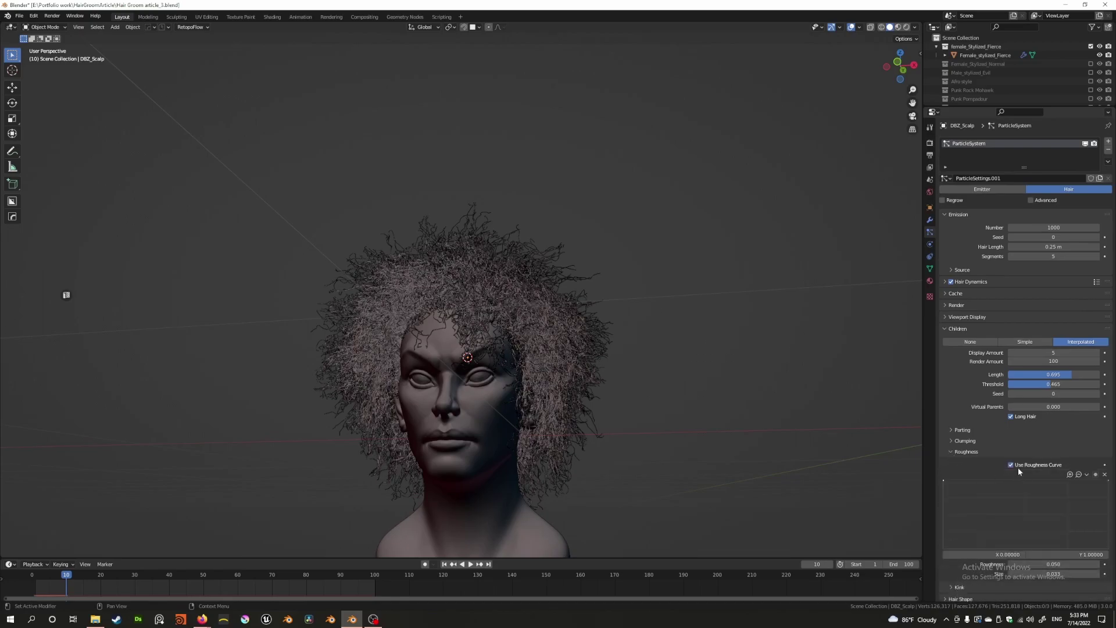
{"action": "left_click", "coordinate": [1045, 564]}
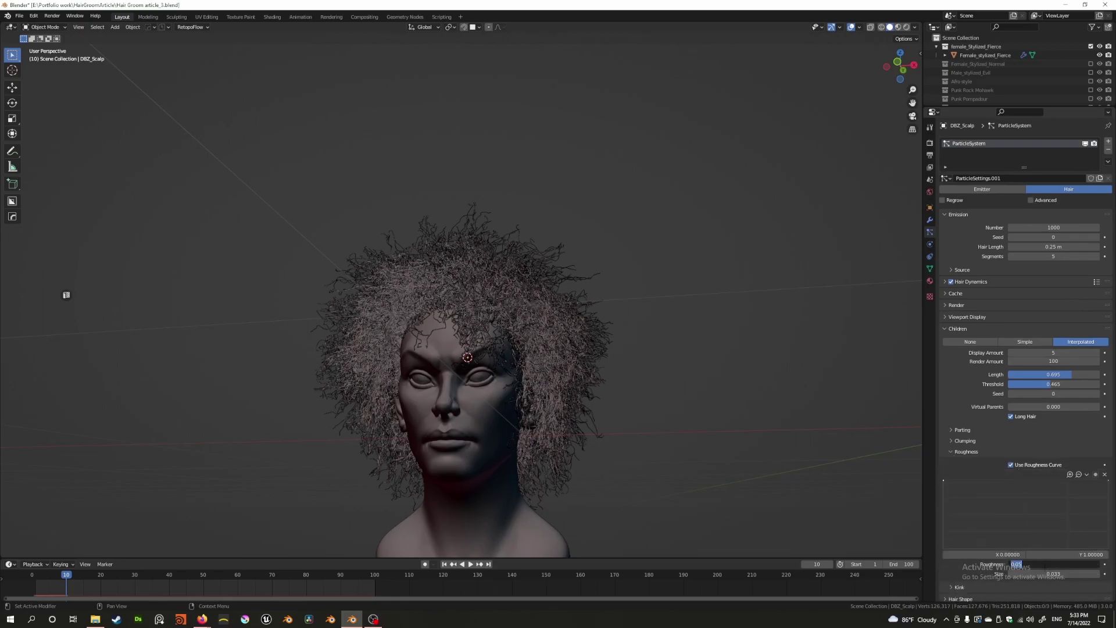
{"action": "key", "text": "Tab"}
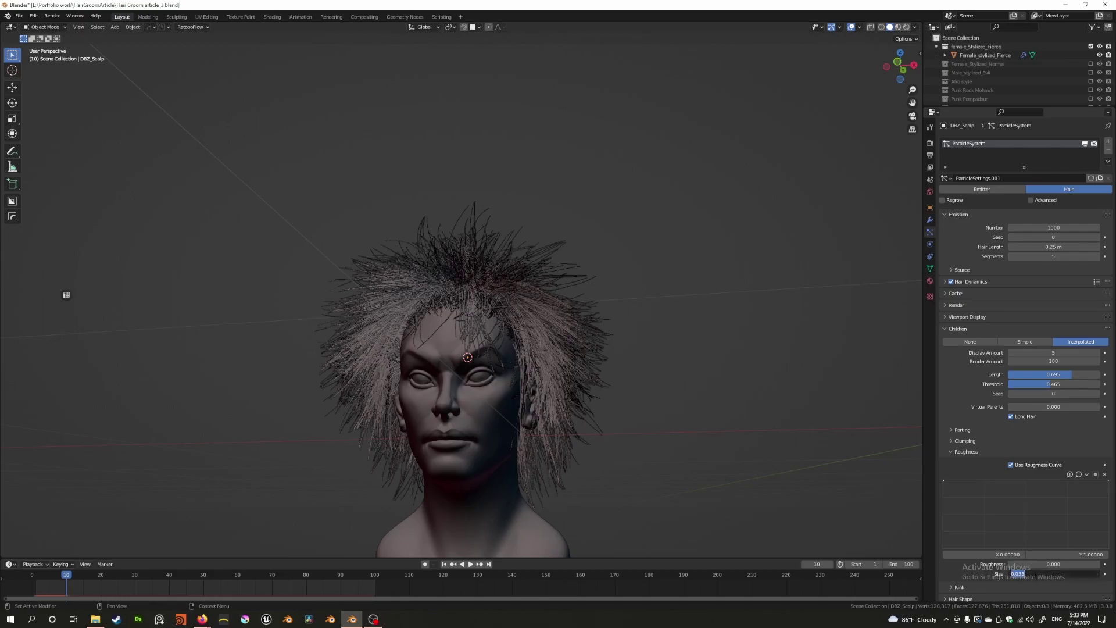
{"action": "key", "text": "Return"}
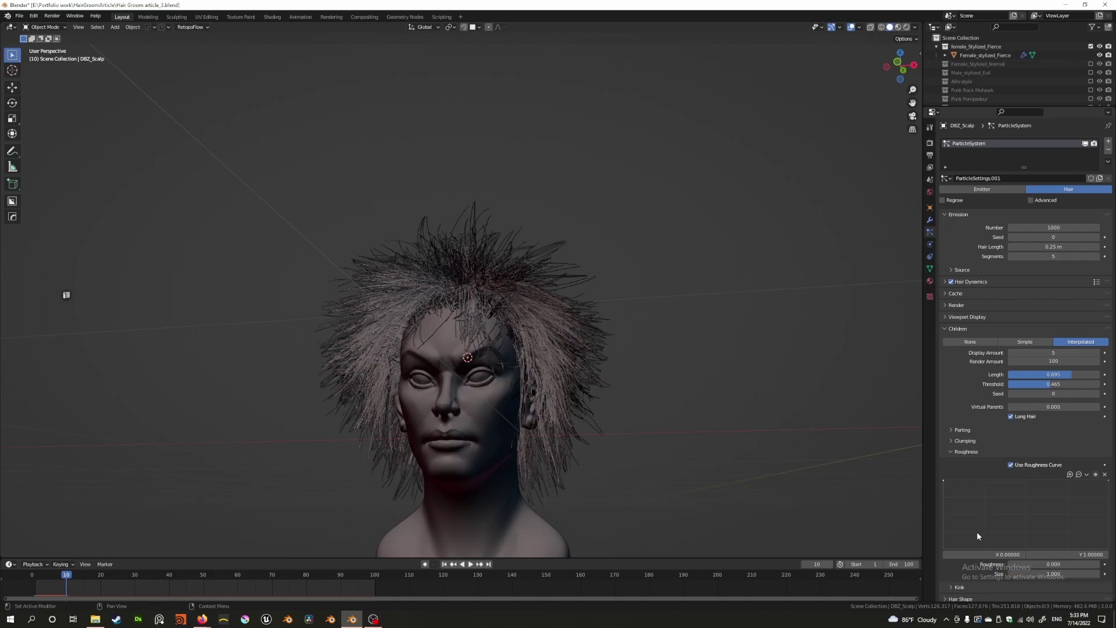
{"action": "middle_click_drag", "start_coordinate": [918, 543], "coordinate": [439, 342]}
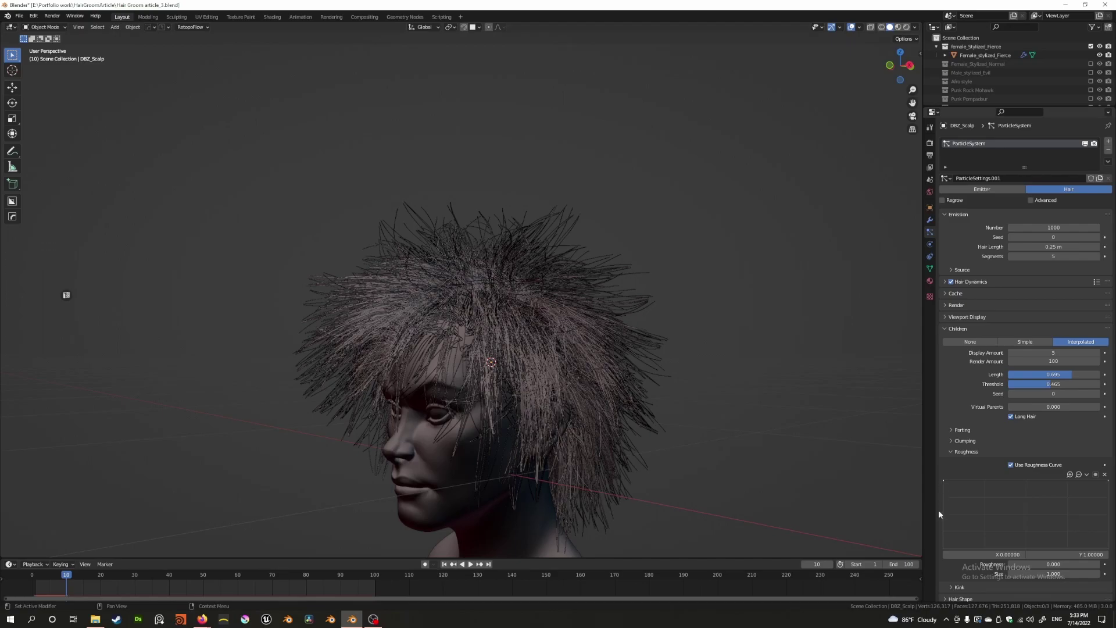
Reset the roughness curve to a flat top line and raise roughness to 0.017.
{"action": "left_click_drag", "start_coordinate": [944, 484], "coordinate": [944, 508]}
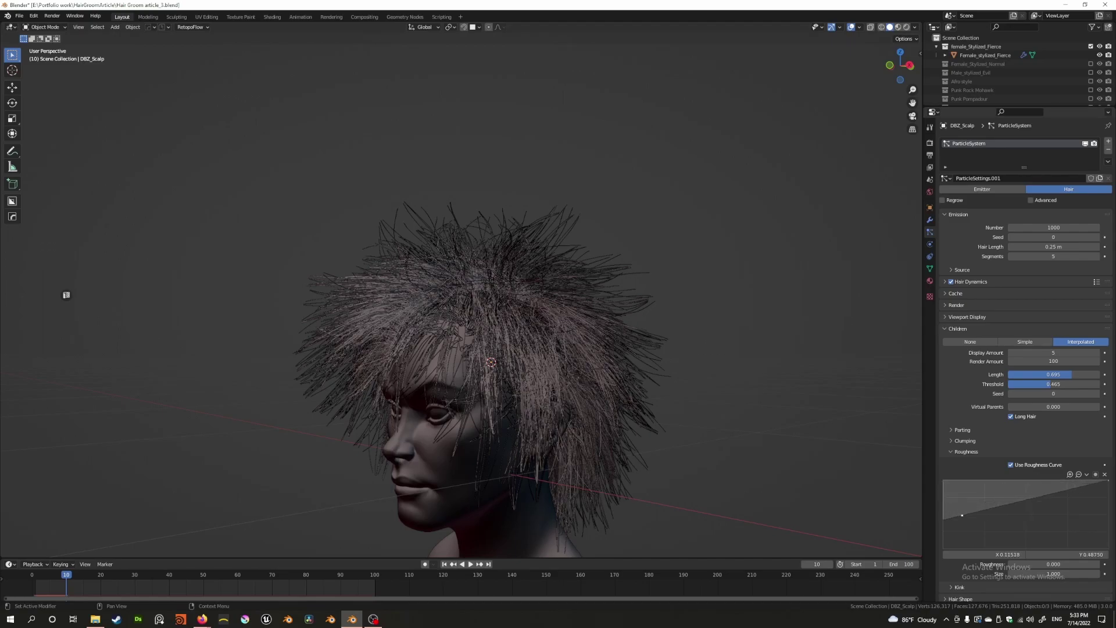
{"action": "left_click", "coordinate": [1104, 474]}
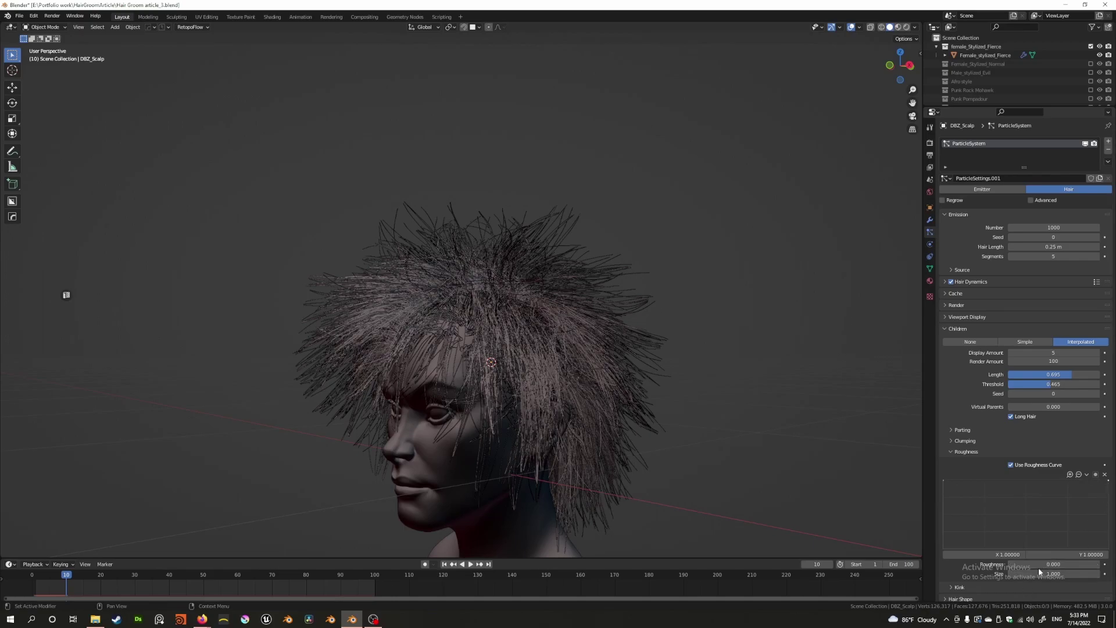
{"action": "left_click_drag", "start_coordinate": [1053, 563], "coordinate": [1071, 565]}
Set the roughness size to 0.015.
{"action": "left_click", "coordinate": [1071, 575]}
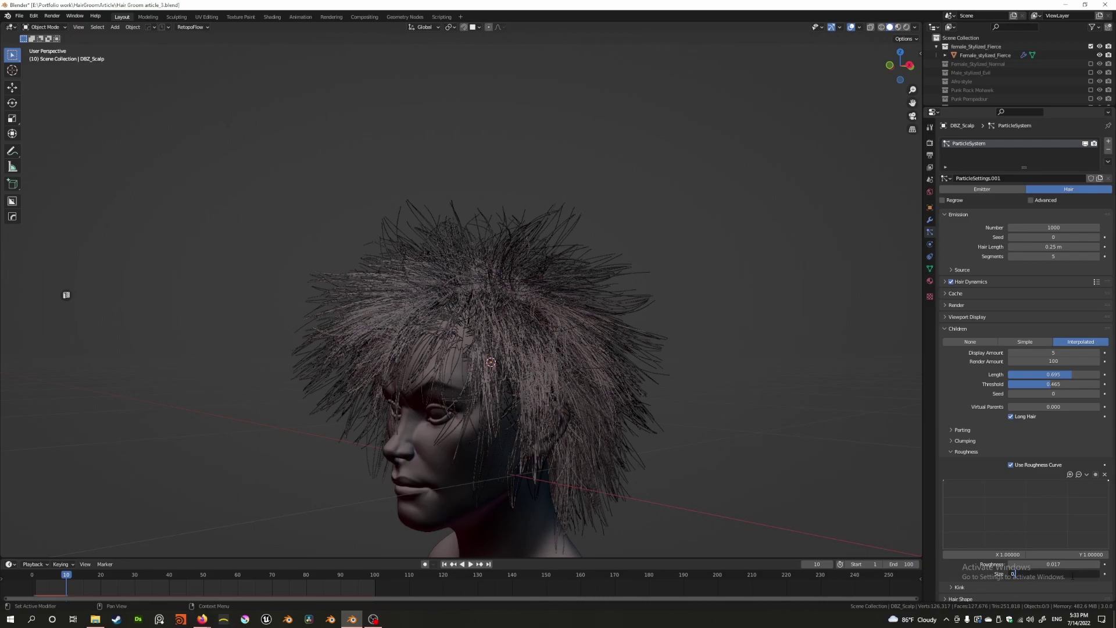
{"action": "key", "text": "Return"}
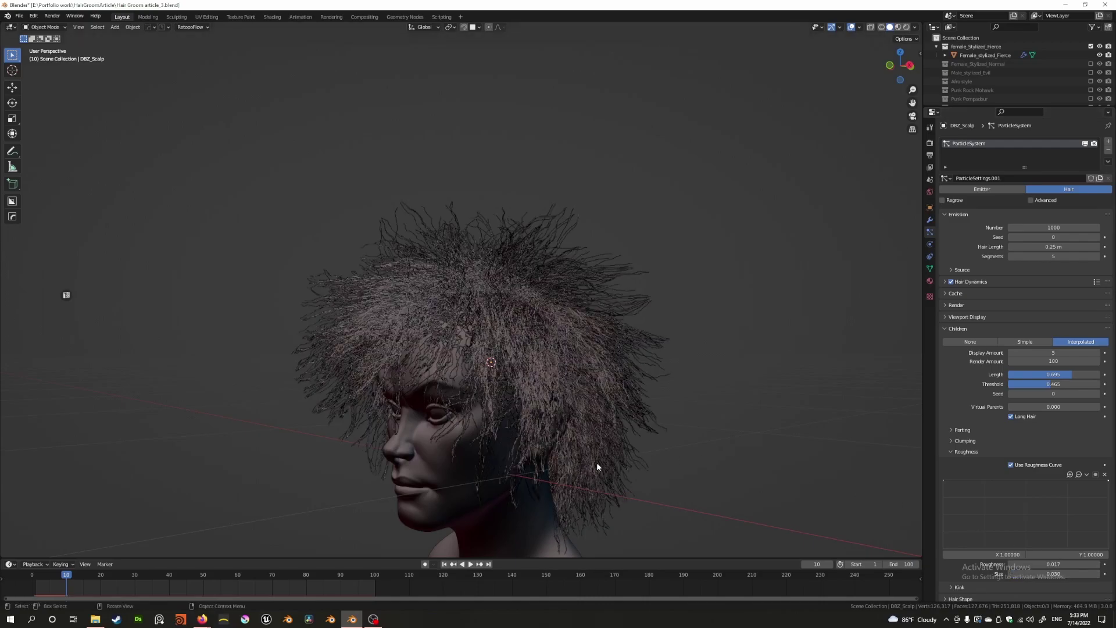
{"action": "scroll", "coordinate": [633, 494], "scroll_direction": "up", "scroll_amount": 5}
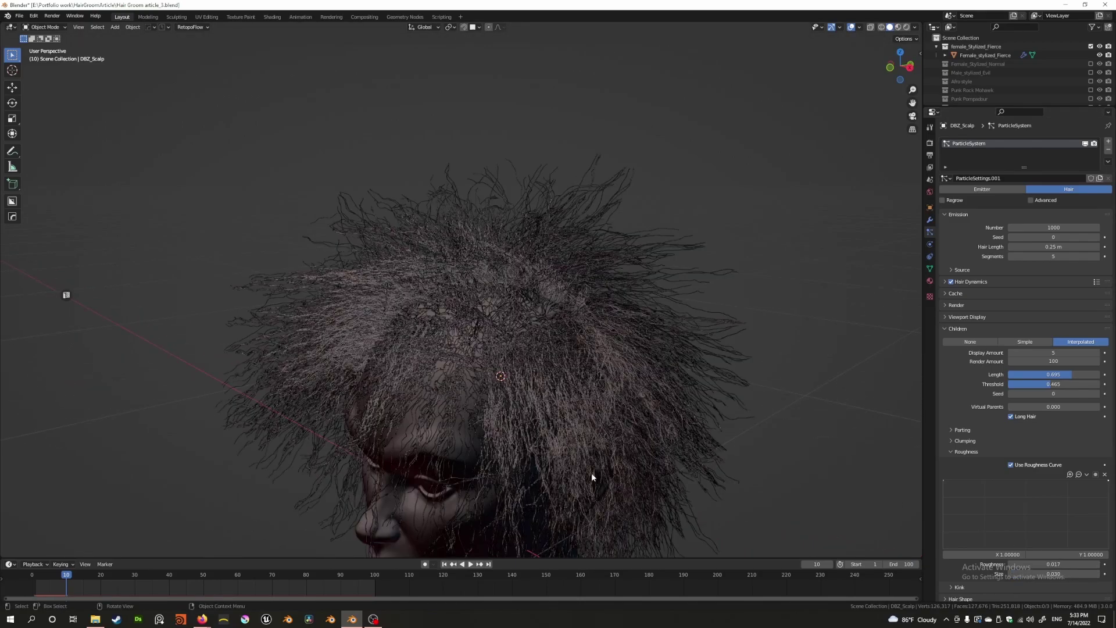
{"action": "left_click", "coordinate": [1069, 573]}
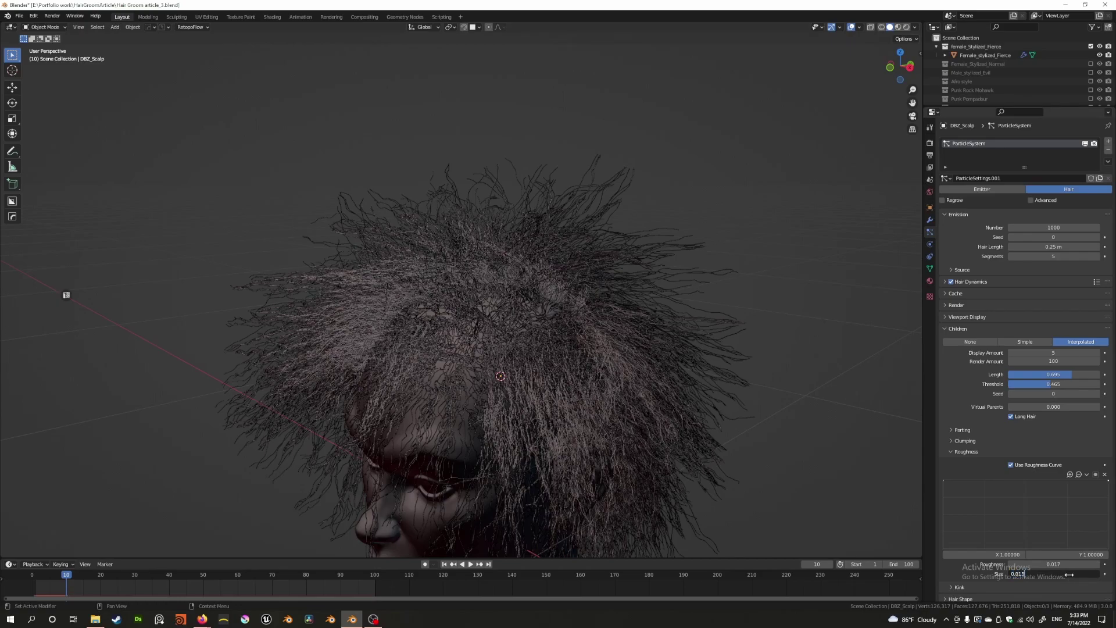
{"action": "type", "text": "0.015"}
{"action": "key", "text": "Return"}
Orbit and zoom around the head to inspect the frizzy, kinky strands.
{"action": "middle_click_drag", "start_coordinate": [558, 423], "coordinate": [612, 402]}
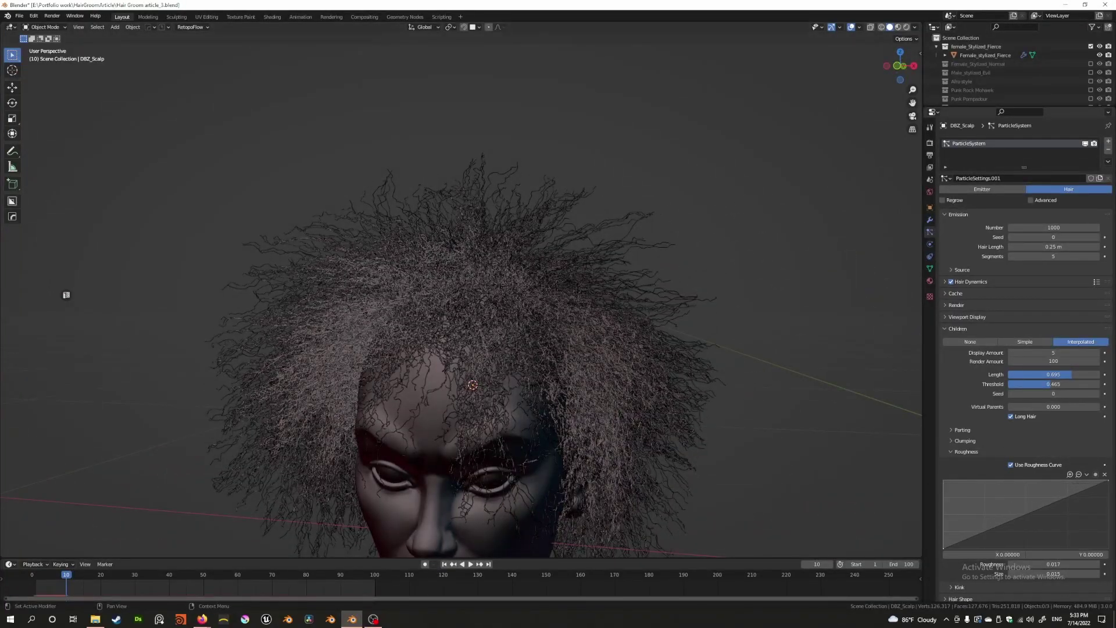
{"action": "middle_click_drag", "start_coordinate": [668, 441], "coordinate": [420, 397]}
{"action": "scroll", "coordinate": [452, 365], "scroll_direction": "down", "scroll_amount": 6}
{"action": "scroll", "coordinate": [420, 397], "scroll_direction": "up", "scroll_amount": 3}
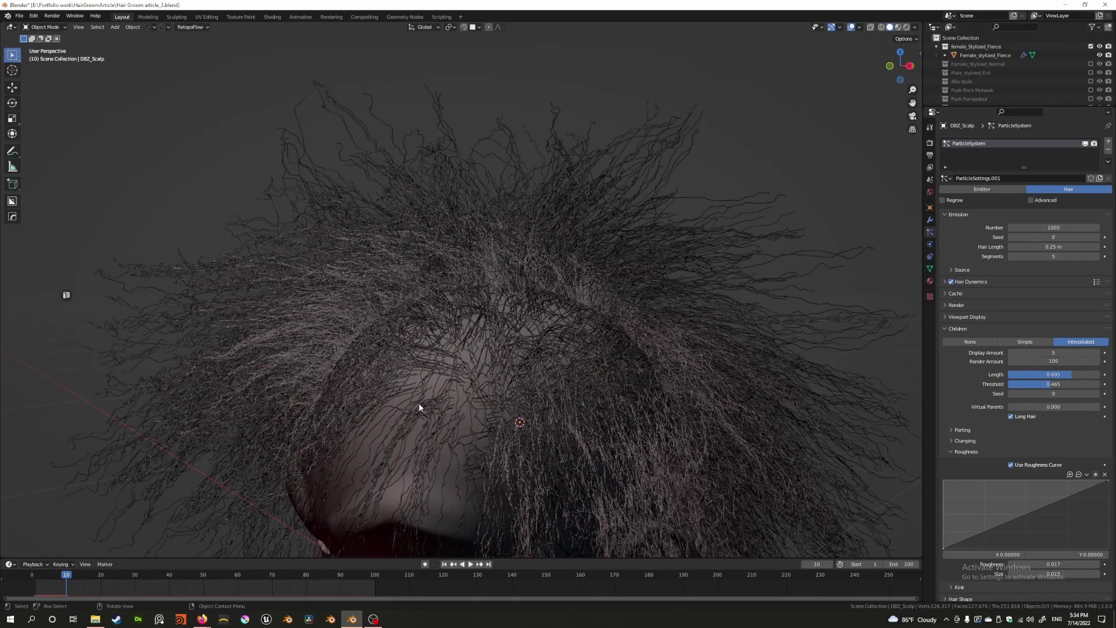
{"action": "middle_click_drag", "start_coordinate": [402, 359], "coordinate": [413, 356]}
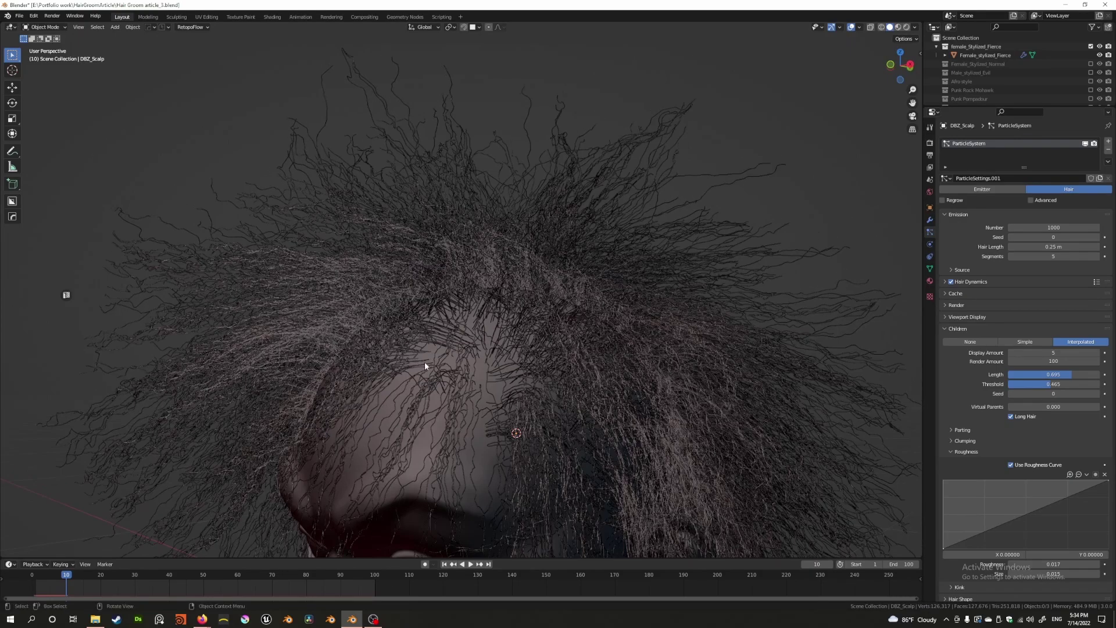
{"action": "scroll", "coordinate": [414, 378], "scroll_direction": "down", "scroll_amount": 3}
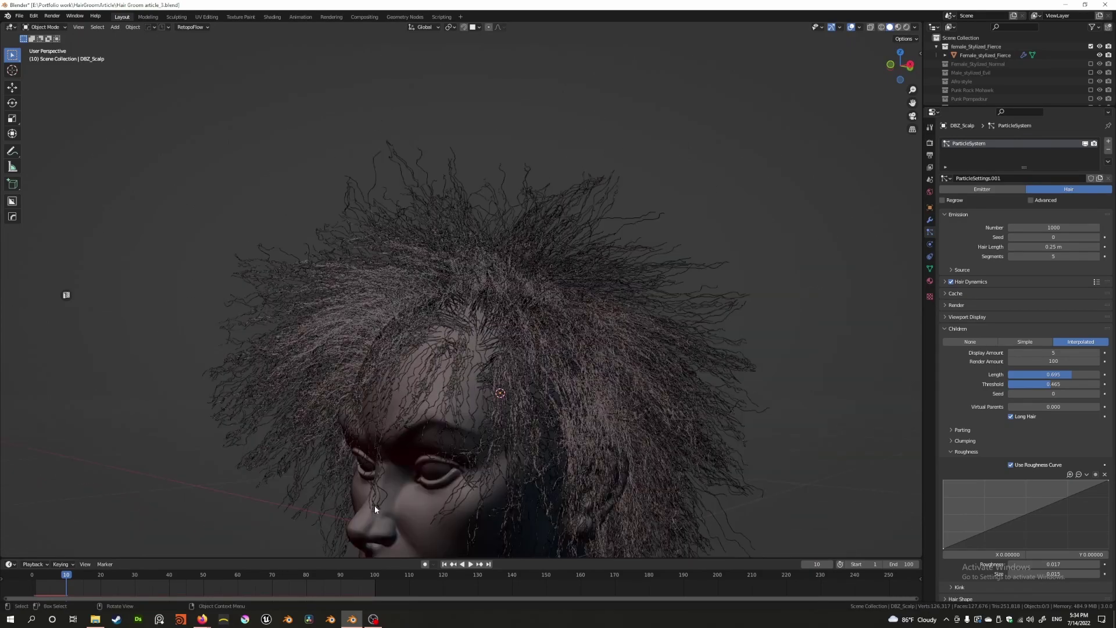
{"action": "scroll", "coordinate": [423, 356], "scroll_direction": "up", "scroll_amount": 2}
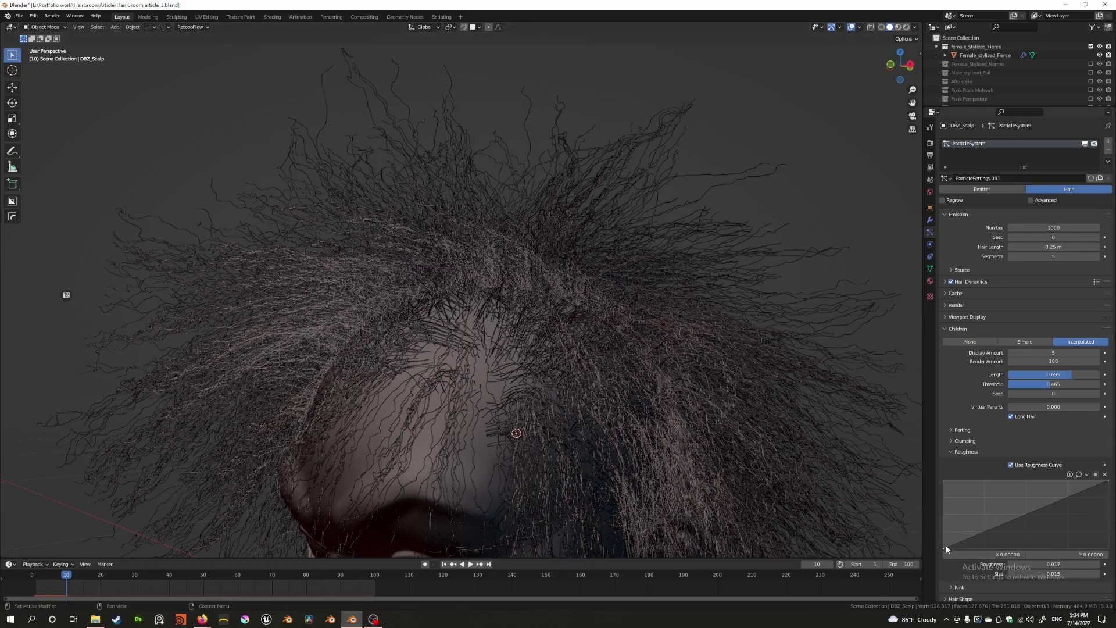
Set the roughness curve's root point to 1 and tip point to 0, then save the file.
{"action": "left_click_drag", "start_coordinate": [946, 549], "coordinate": [948, 504]}
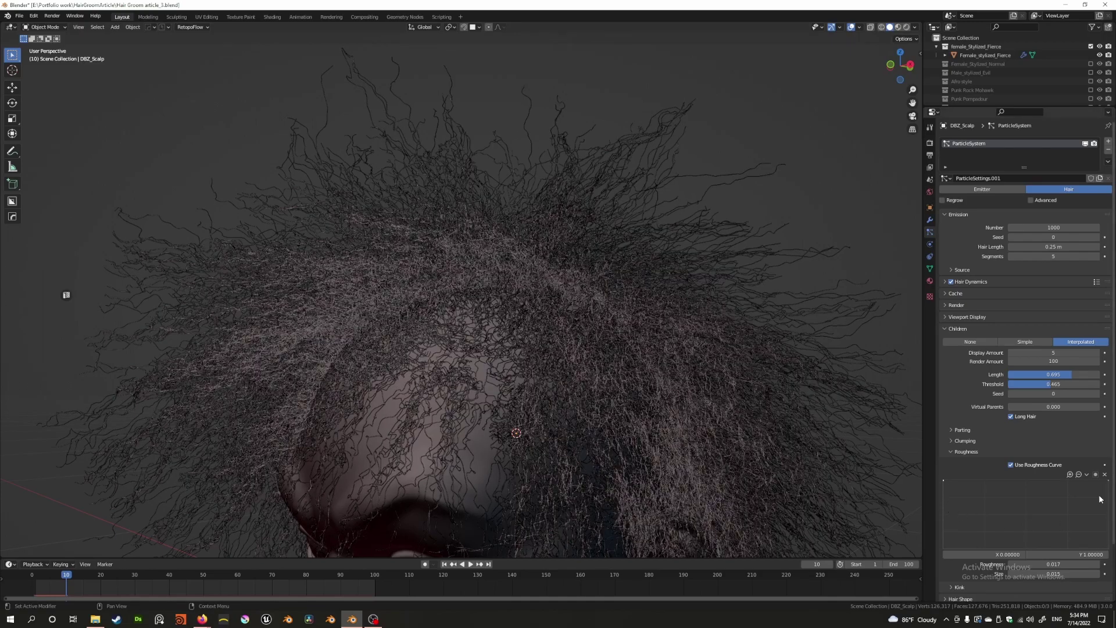
{"action": "left_click_drag", "start_coordinate": [1110, 484], "coordinate": [1109, 548]}
{"action": "scroll", "coordinate": [425, 441], "scroll_direction": "down", "scroll_amount": 3}
{"action": "middle_click_drag", "start_coordinate": [387, 446], "coordinate": [444, 347]}
{"action": "middle_click_drag", "start_coordinate": [365, 441], "coordinate": [384, 493]}
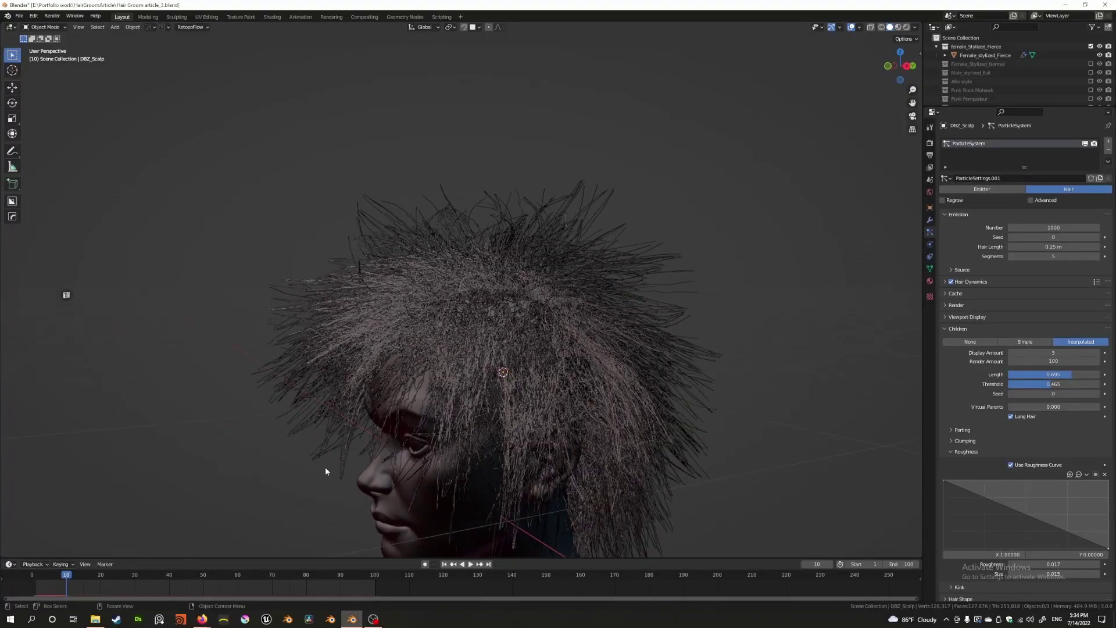
{"action": "middle_click_drag", "start_coordinate": [325, 471], "coordinate": [324, 501]}
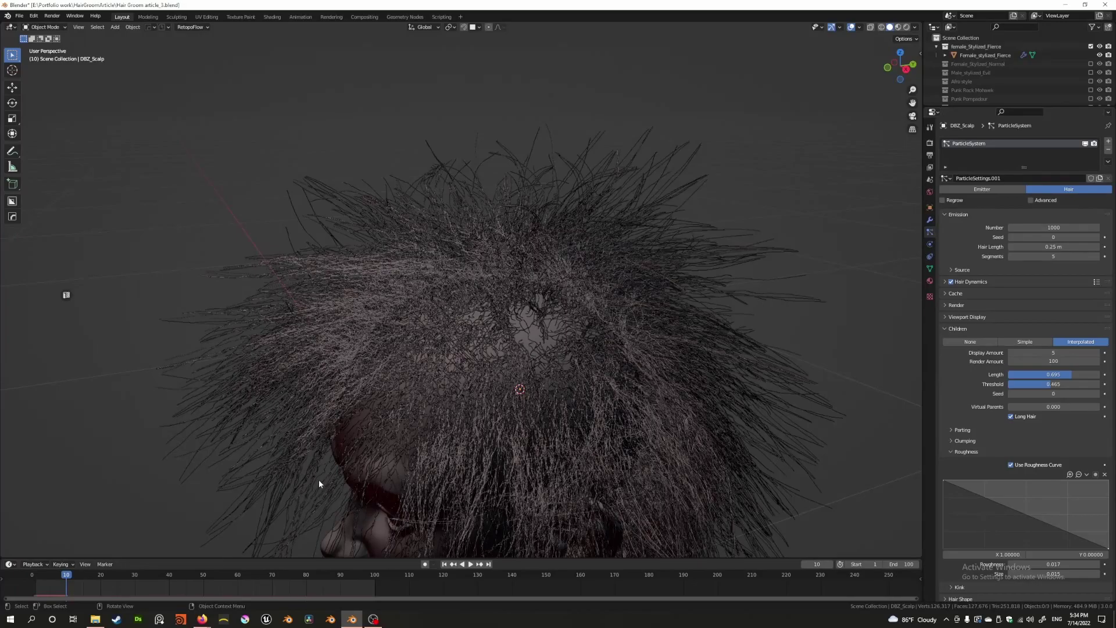
{"action": "middle_click_drag", "start_coordinate": [334, 456], "coordinate": [394, 436]}
{"action": "key", "text": "ctrl+s"}
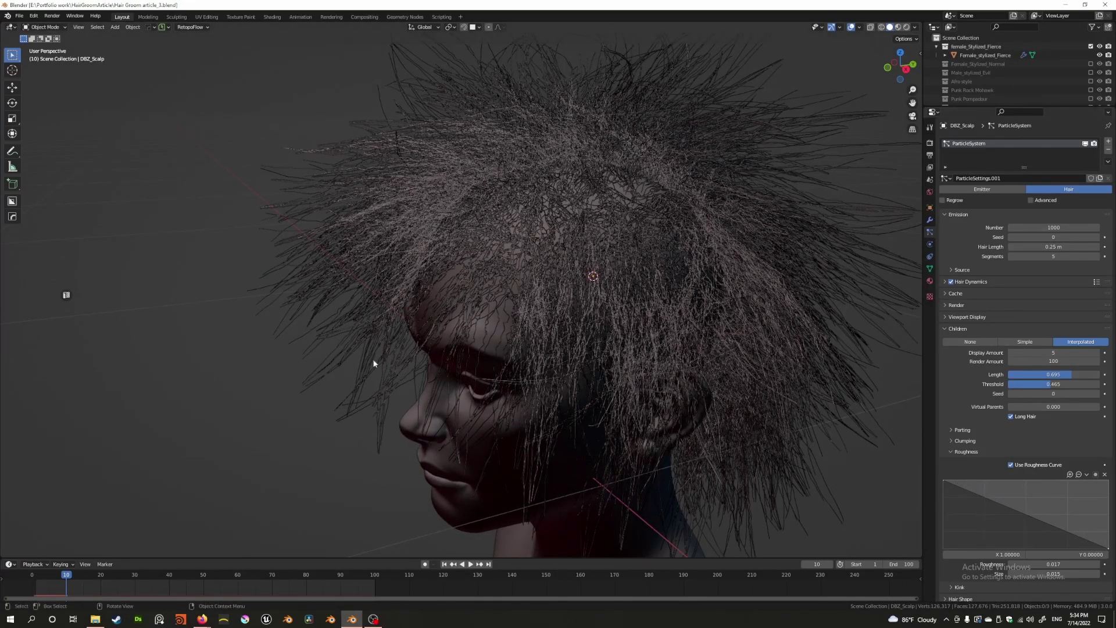
Bend the curve's middle points into a concave falloff toward the tips.
{"action": "middle_click_drag", "start_coordinate": [382, 357], "coordinate": [396, 347]}
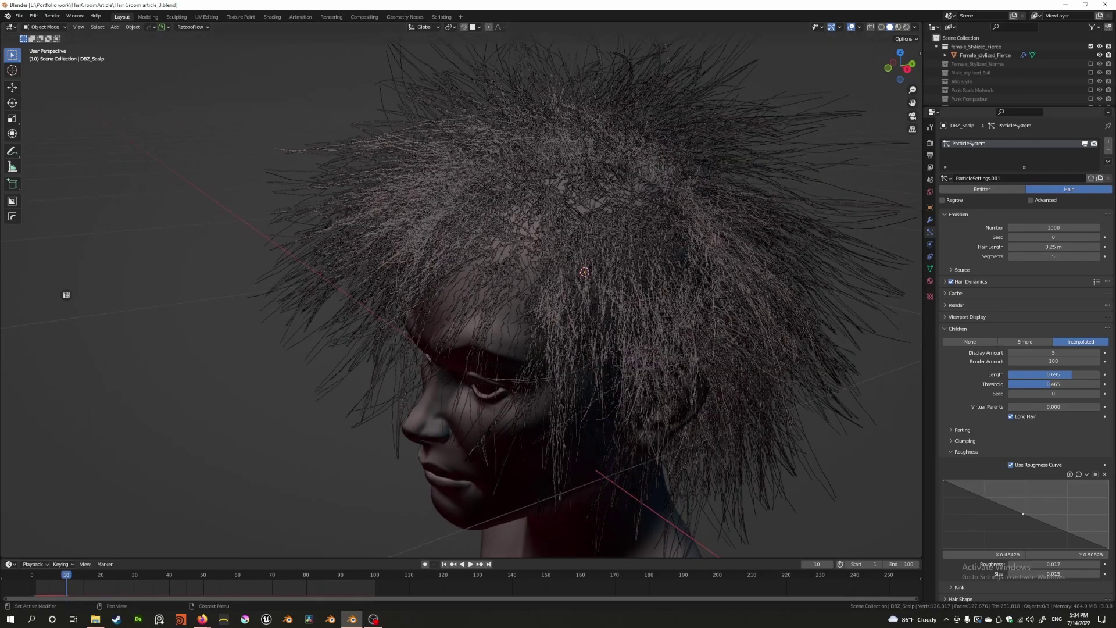
{"action": "left_click_drag", "start_coordinate": [1023, 514], "coordinate": [984, 533]}
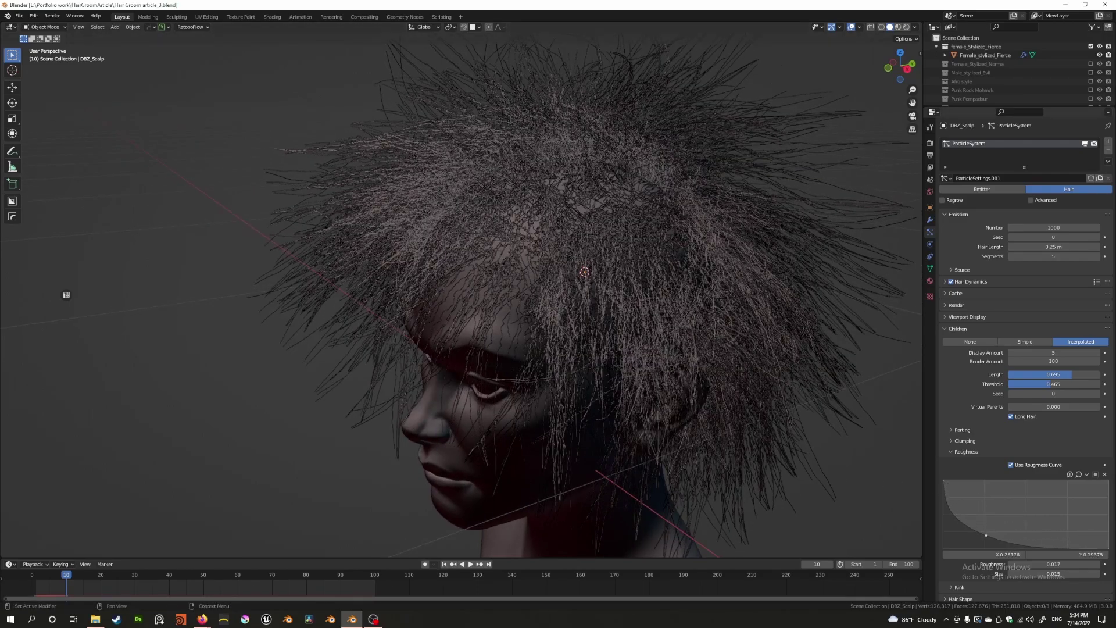
{"action": "middle_click_drag", "start_coordinate": [568, 473], "coordinate": [425, 459]}
{"action": "left_click_drag", "start_coordinate": [986, 534], "coordinate": [1053, 538]}
{"action": "middle_click_drag", "start_coordinate": [489, 412], "coordinate": [507, 381]}
{"action": "left_click_drag", "start_coordinate": [1011, 494], "coordinate": [1029, 496]}
{"action": "middle_click_drag", "start_coordinate": [581, 436], "coordinate": [579, 341]}
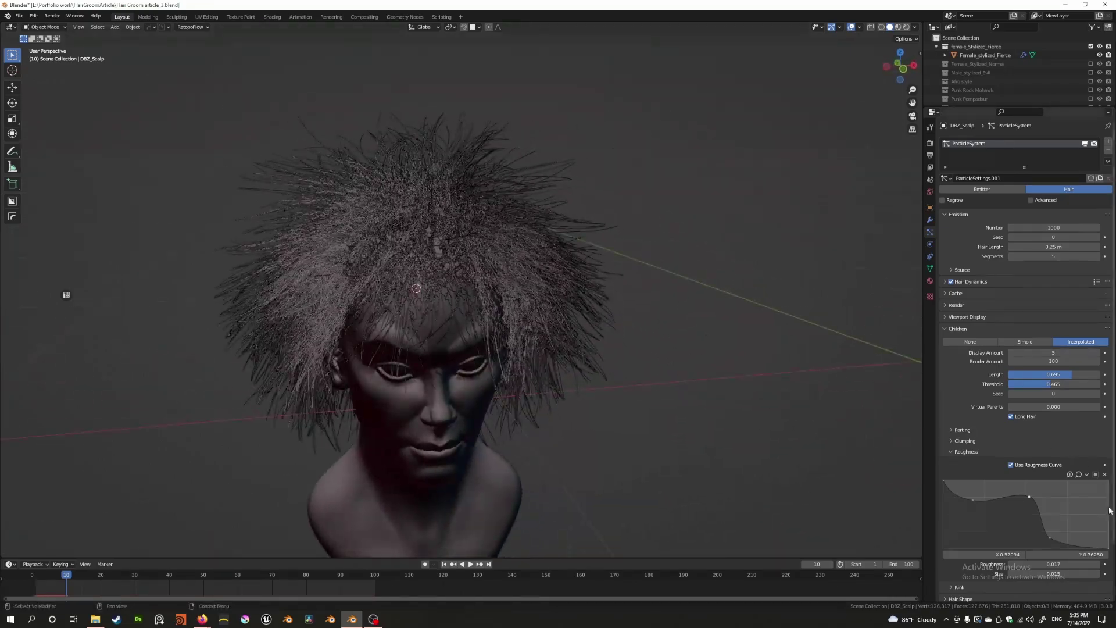
Reset the roughness curve with extended extrapolation and raise its root point to full.
{"action": "left_click", "coordinate": [1086, 475]}
{"action": "left_click", "coordinate": [1057, 527]}
{"action": "left_click", "coordinate": [1086, 474]}
{"action": "left_click", "coordinate": [1041, 535]}
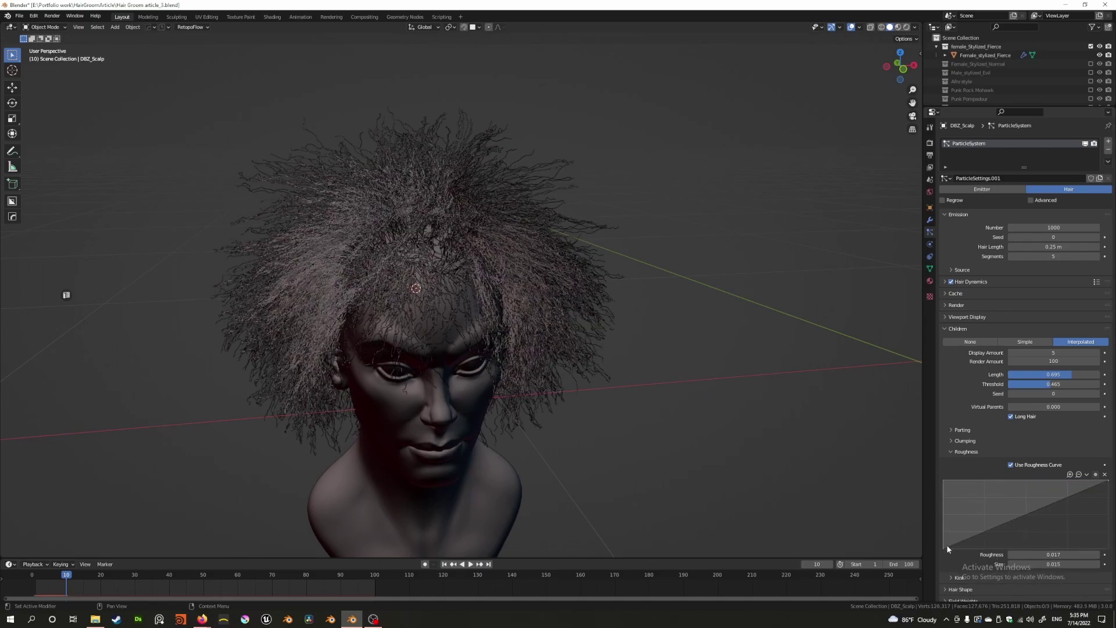
{"action": "left_click_drag", "start_coordinate": [944, 547], "coordinate": [943, 480]}
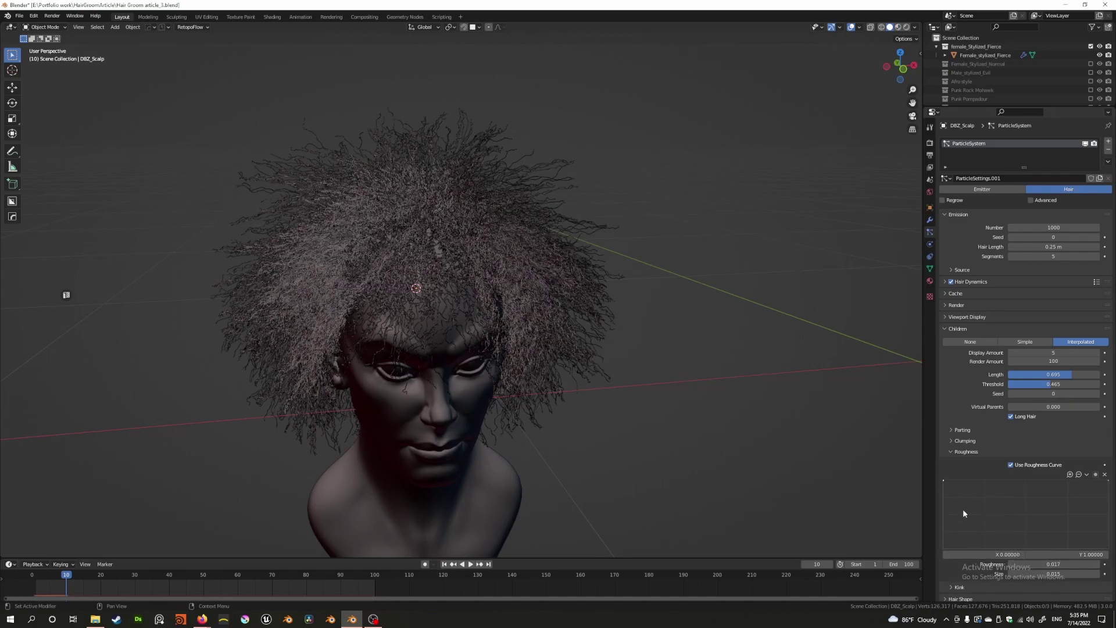
Set roughness to about 0.037 and roughness size to 0.066.
{"action": "scroll", "coordinate": [967, 509], "scroll_direction": "down", "scroll_amount": 2}
{"action": "scroll", "coordinate": [971, 515], "scroll_direction": "down", "scroll_amount": 2}
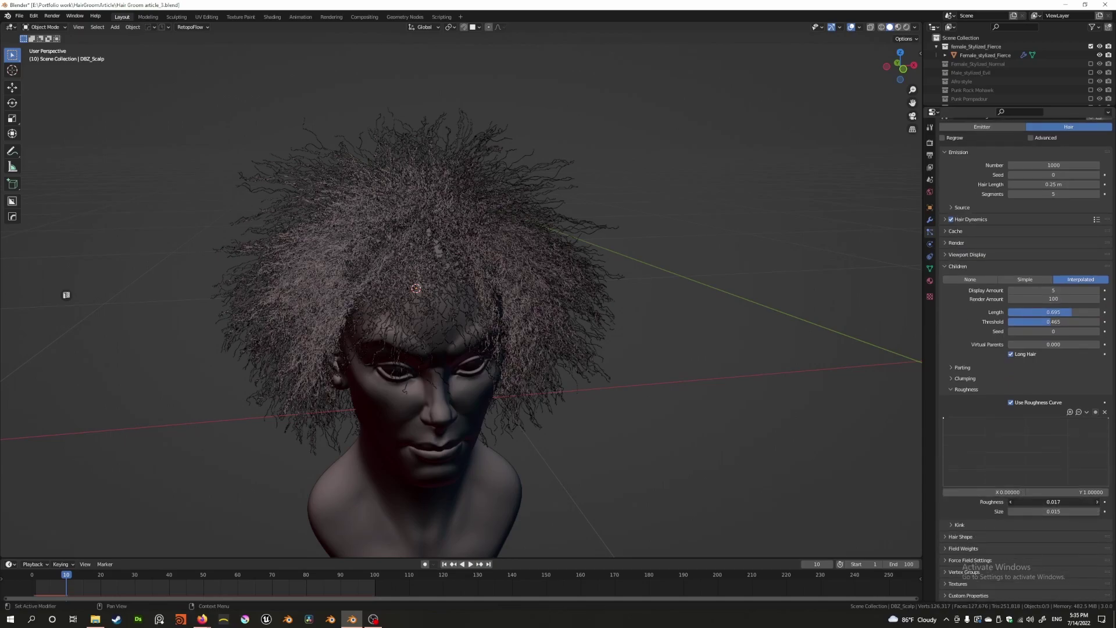
{"action": "left_click", "coordinate": [1032, 501]}
{"action": "type", "text": "0.024"}
{"action": "key", "text": "Return"}
{"action": "mouse_move", "coordinate": [1053, 502]}
{"action": "left_mouse_down"}
{"action": "mouse_move", "coordinate": [1081, 512]}
{"action": "mouse_move", "coordinate": [1062, 511]}
{"action": "left_mouse_up"}
{"action": "left_click", "coordinate": [1106, 563]}
{"action": "middle_click_drag", "start_coordinate": [518, 389], "coordinate": [500, 388]}
{"action": "left_click_drag", "start_coordinate": [1034, 512], "coordinate": [1033, 503]}
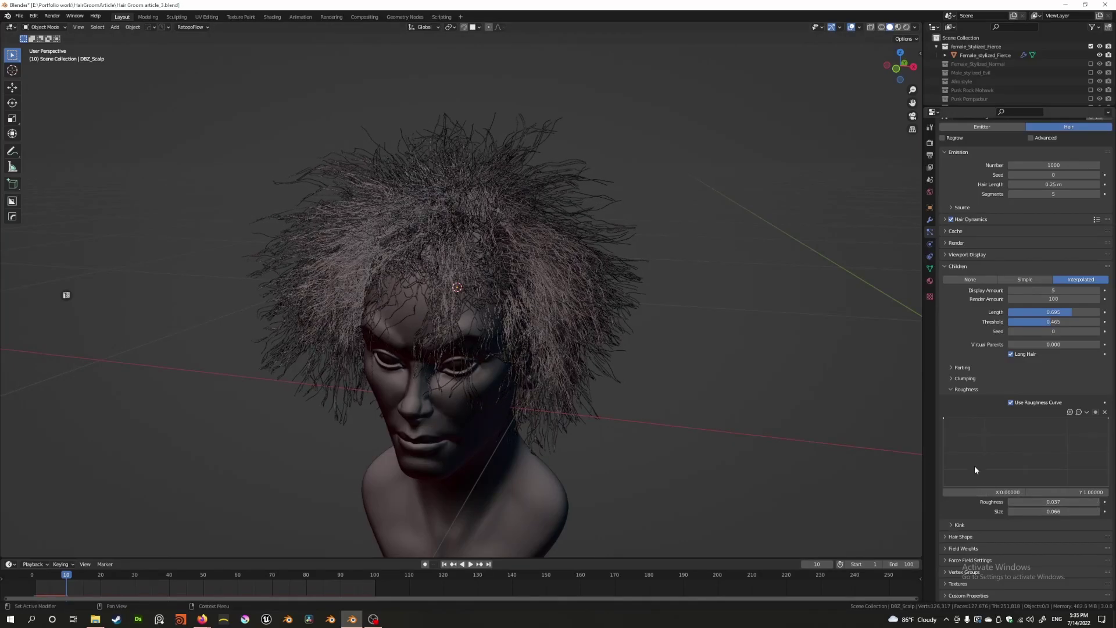
Turn off Use Roughness Curve, leaving uniform frizzy roughness around the head.
{"action": "left_click", "coordinate": [1010, 402]}
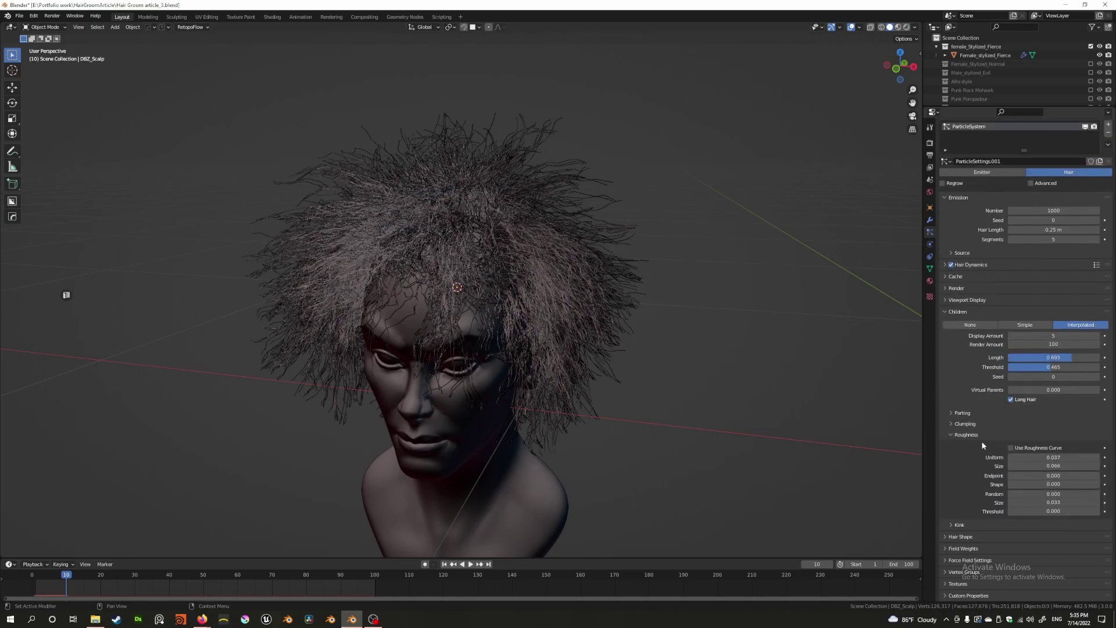
{"action": "middle_click_drag", "start_coordinate": [473, 386], "coordinate": [601, 392]}
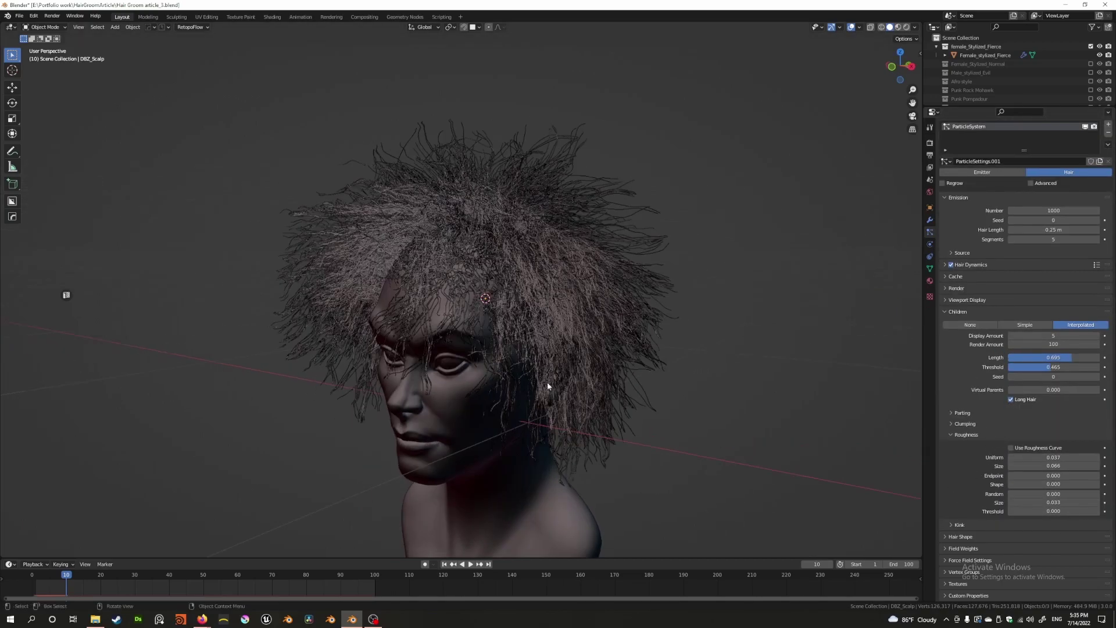
{"action": "mouse_move", "coordinate": [547, 360]}
{"action": "middle_mouse_down"}
{"action": "mouse_move", "coordinate": [563, 329]}
{"action": "mouse_move", "coordinate": [546, 349]}
{"action": "middle_mouse_up"}
{"action": "middle_click_drag", "start_coordinate": [547, 349], "coordinate": [540, 354]}
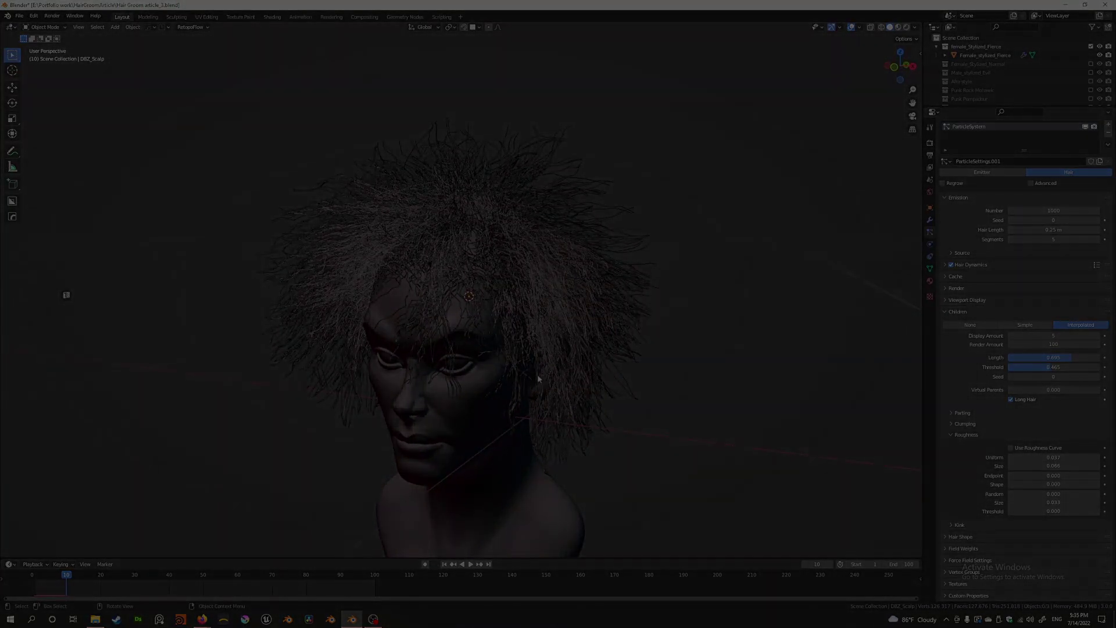